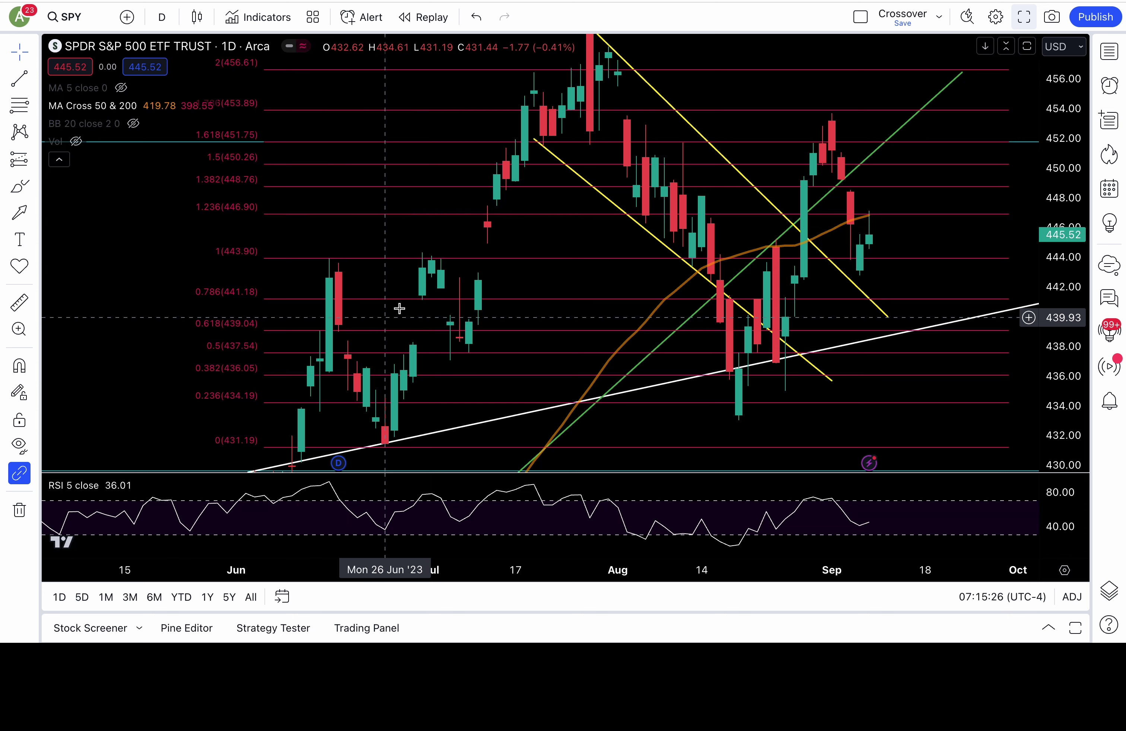
Examine SPY's daily candles against the trendlines, Fibonacci levels and 50-day average, including the price history back to late 2022
drag(520, 225, 472, 247)
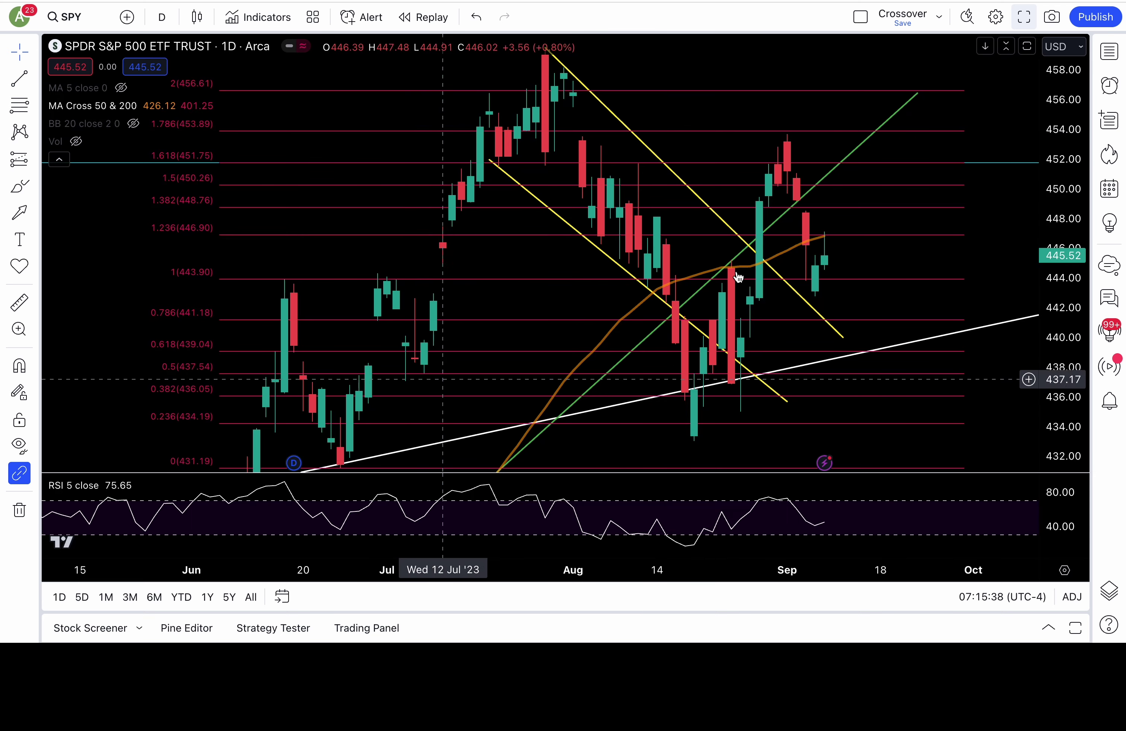
drag(1067, 123, 1062, 209)
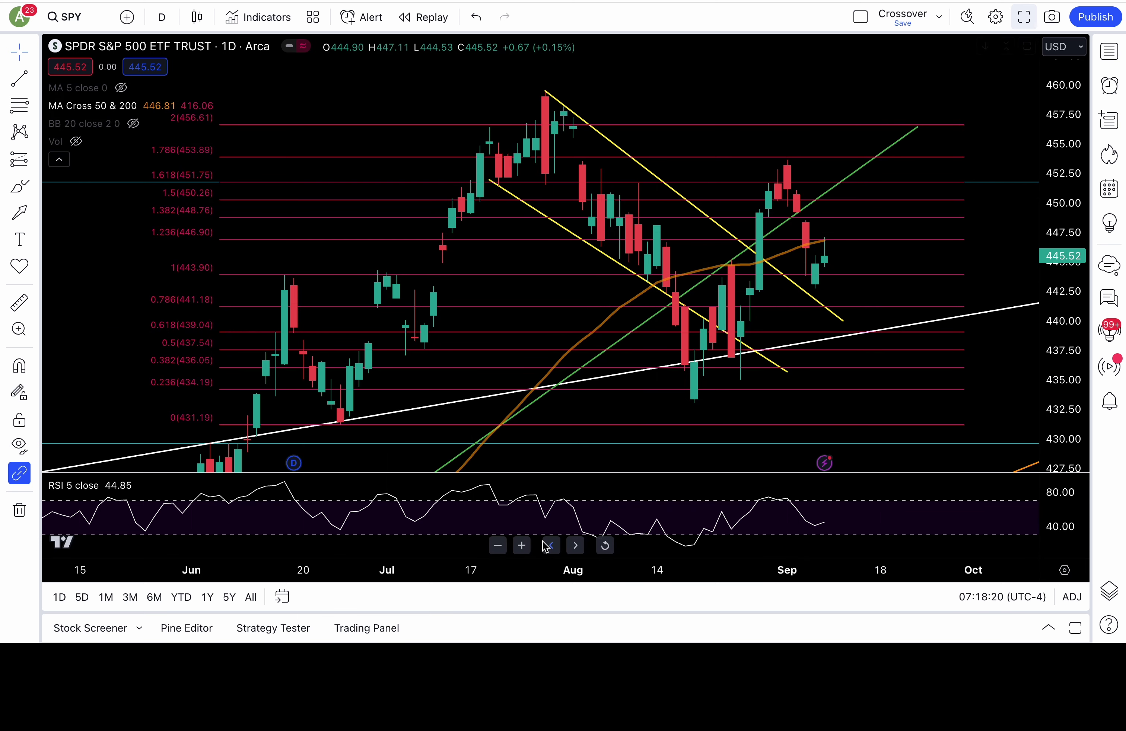
click(497, 544)
drag(436, 432, 604, 170)
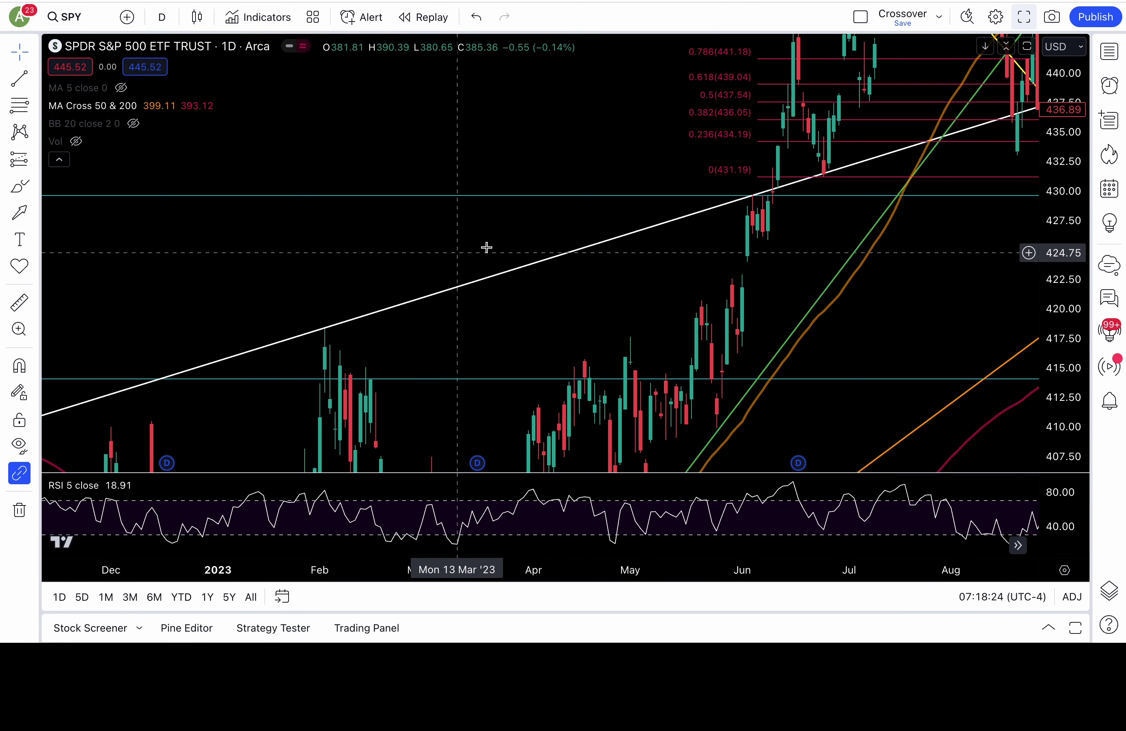
drag(534, 252, 331, 373)
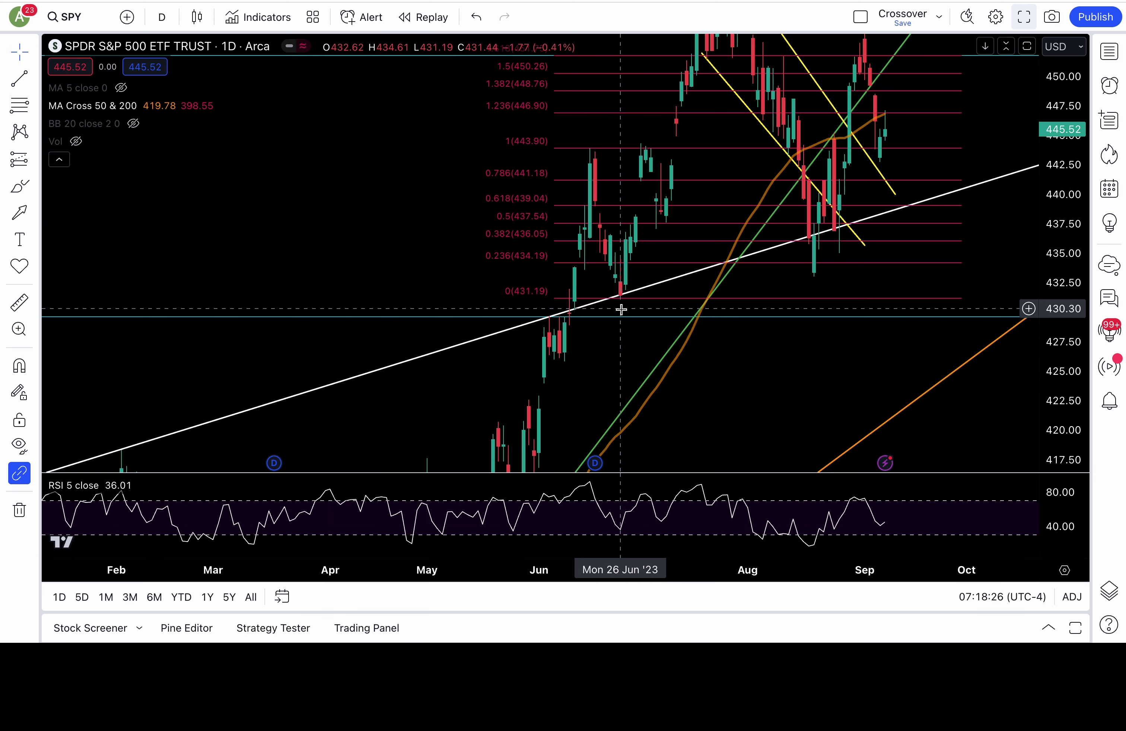
drag(627, 336, 515, 404)
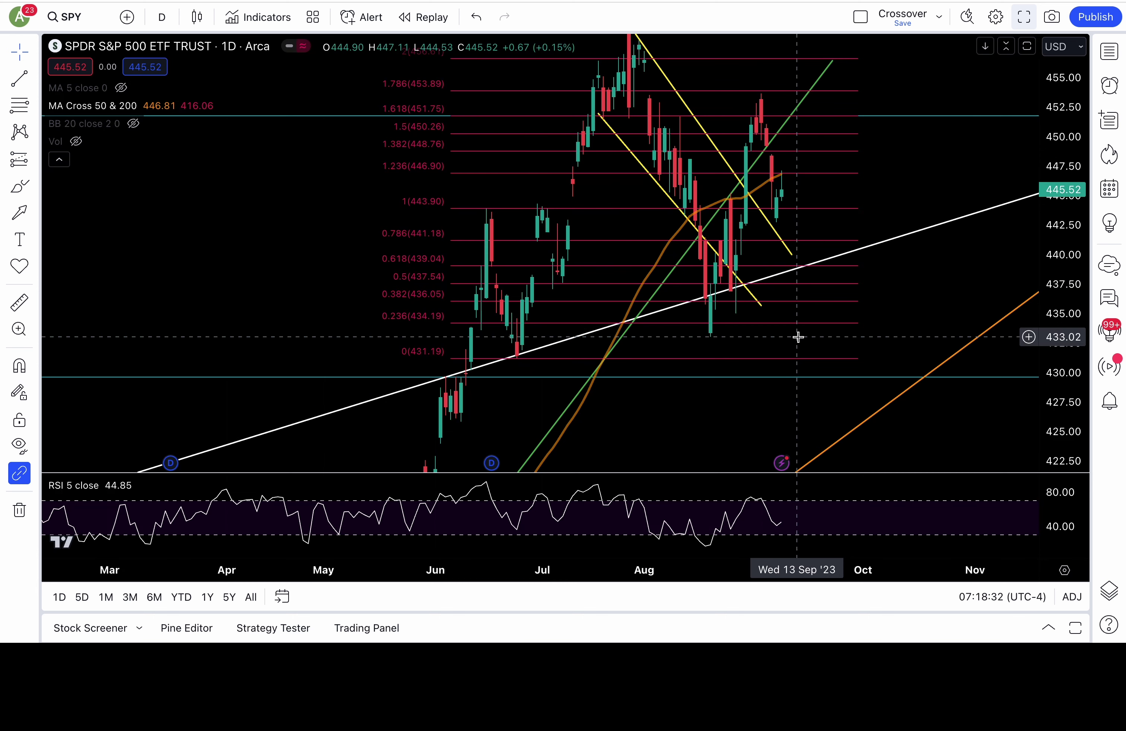
drag(910, 212, 830, 274)
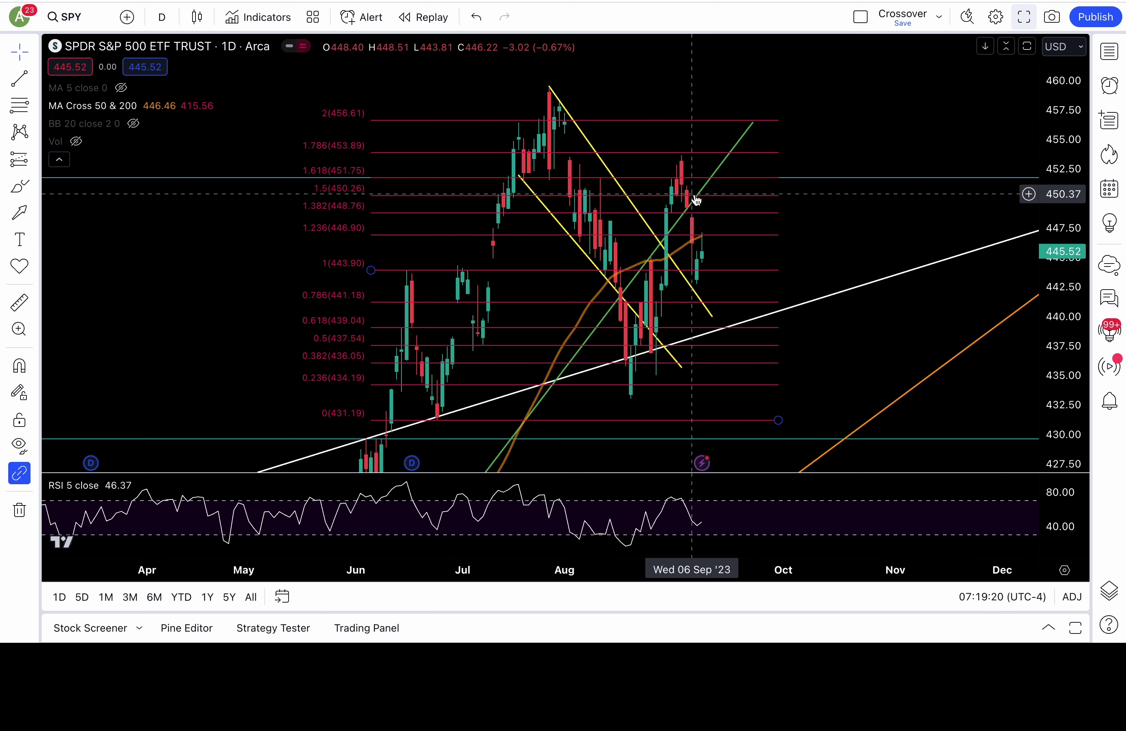
scroll(530, 524, up, 10)
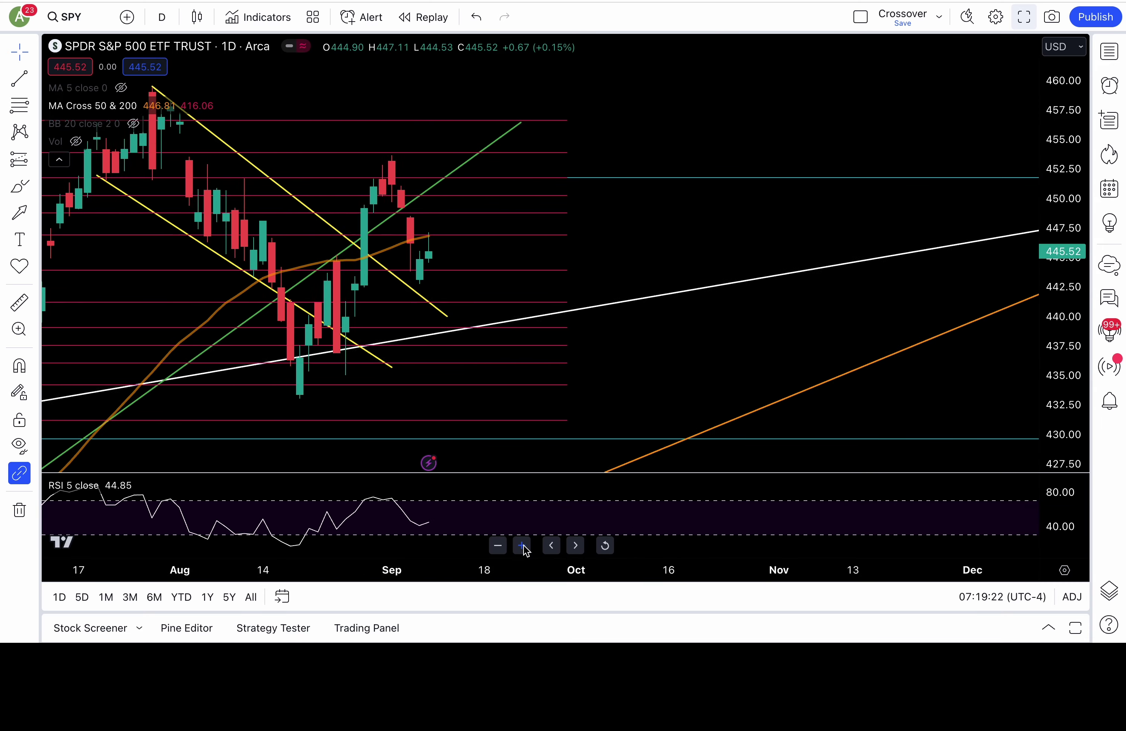
drag(440, 254, 780, 254)
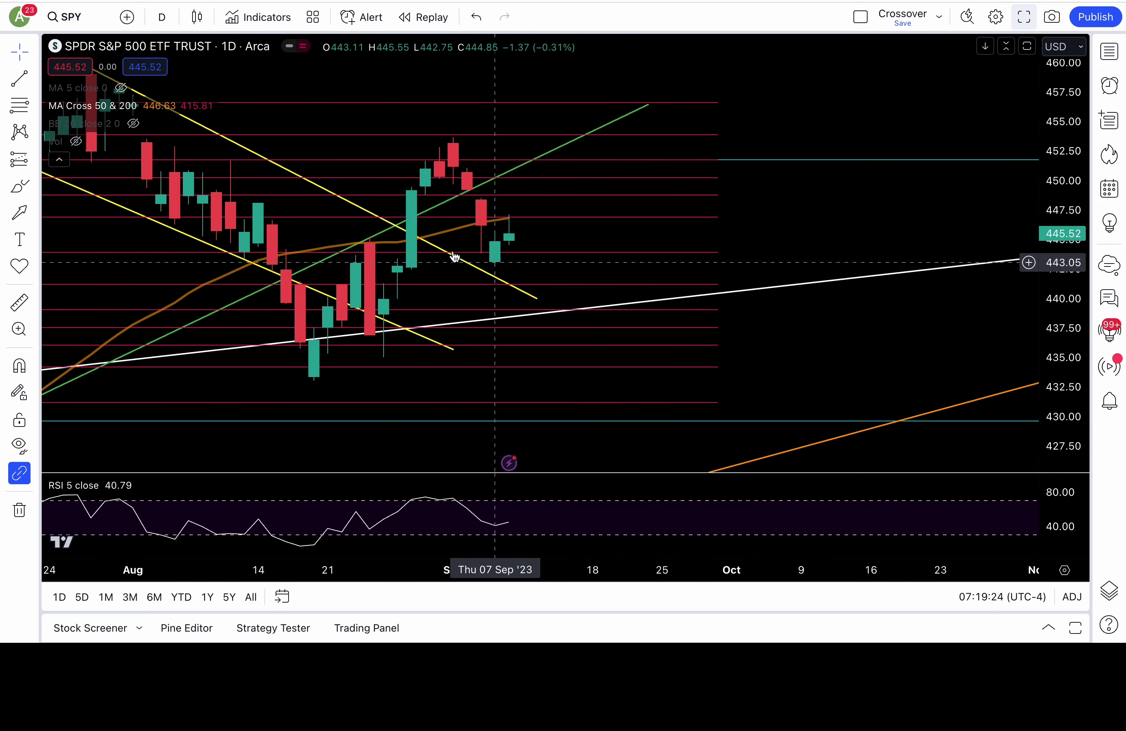
Switch the SPY chart to the 30-minute interval and bring the falling white wedge and latest candles into view
text(30)
key(Return)
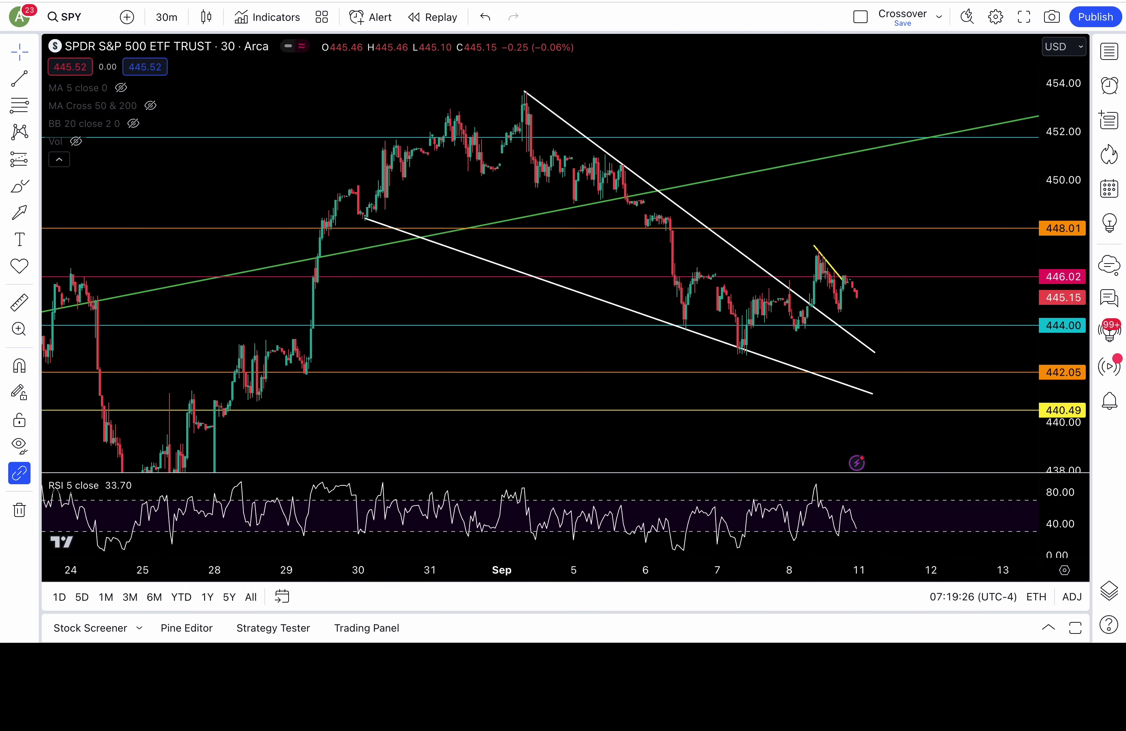
drag(732, 112, 661, 108)
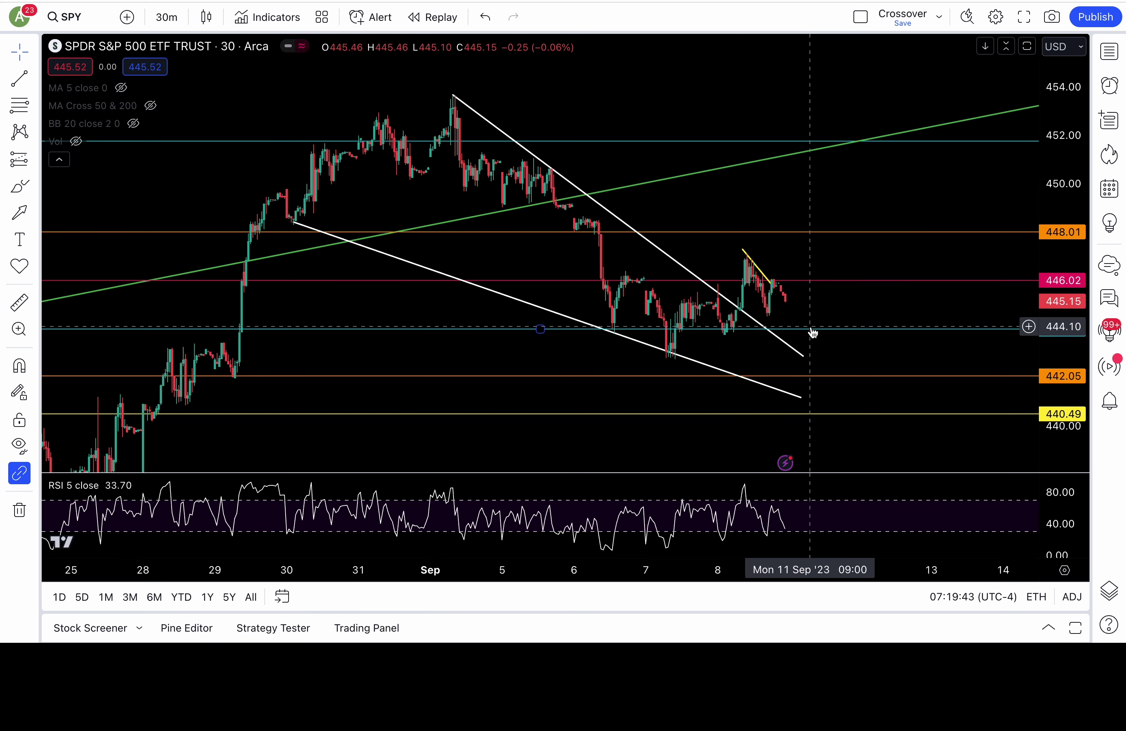
Move the crimson horizontal level up to 447.06 and the upper orange level up to 448.96
click(800, 282)
drag(799, 285, 783, 211)
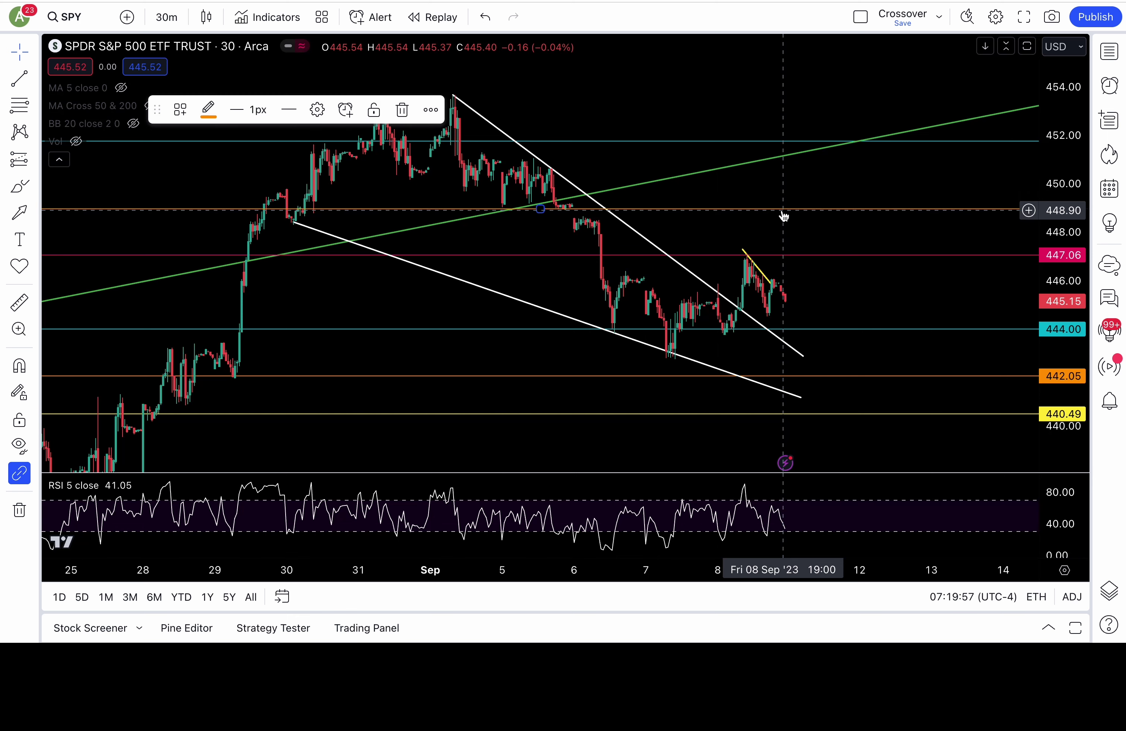
click(435, 314)
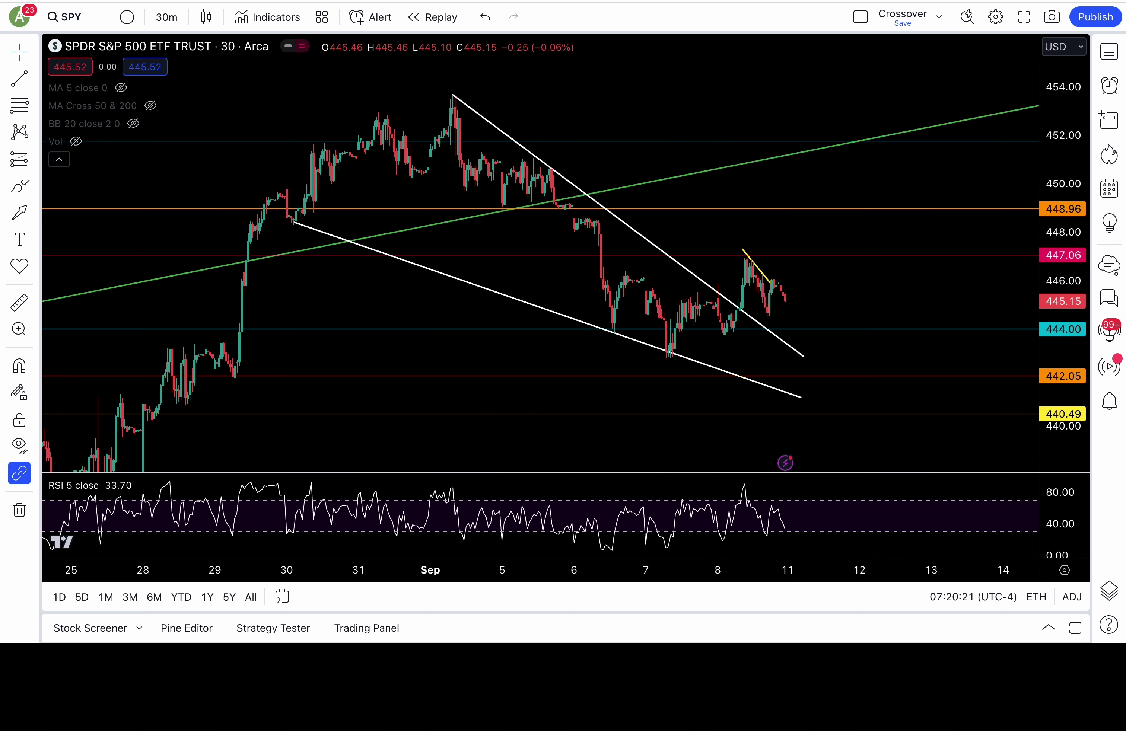
Switch to Discord and search the UncoChartist server for "seasonality"
key(super+Tab)
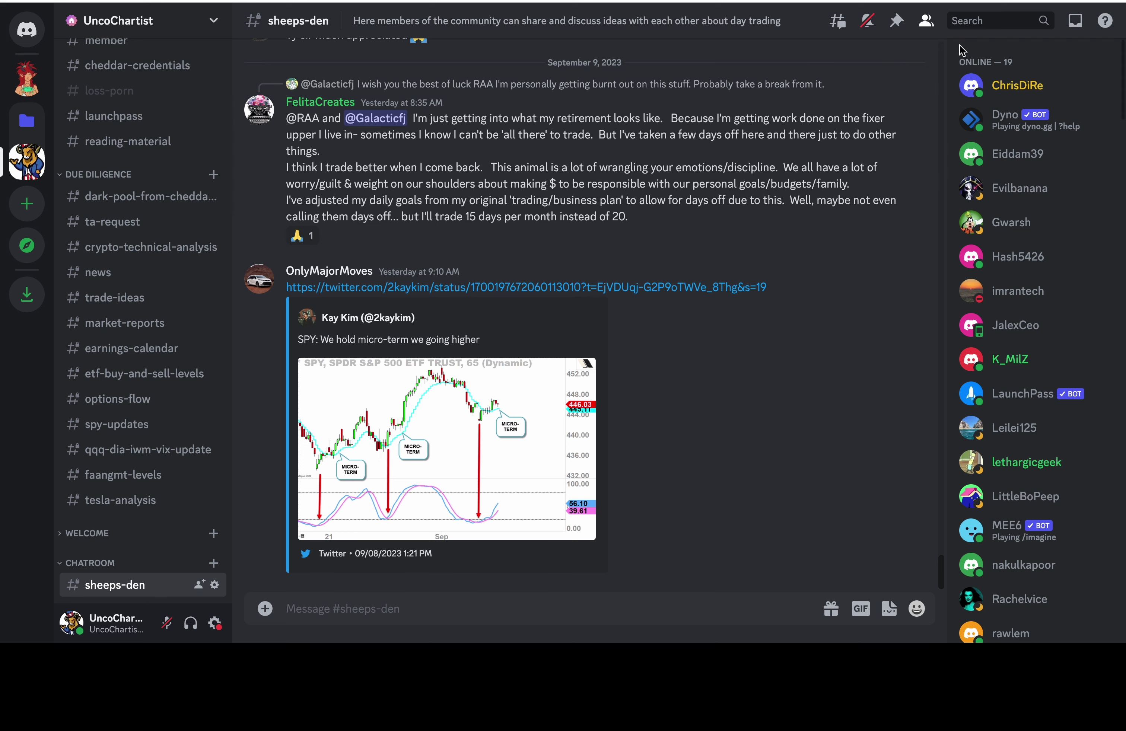
click(989, 21)
text(seas)
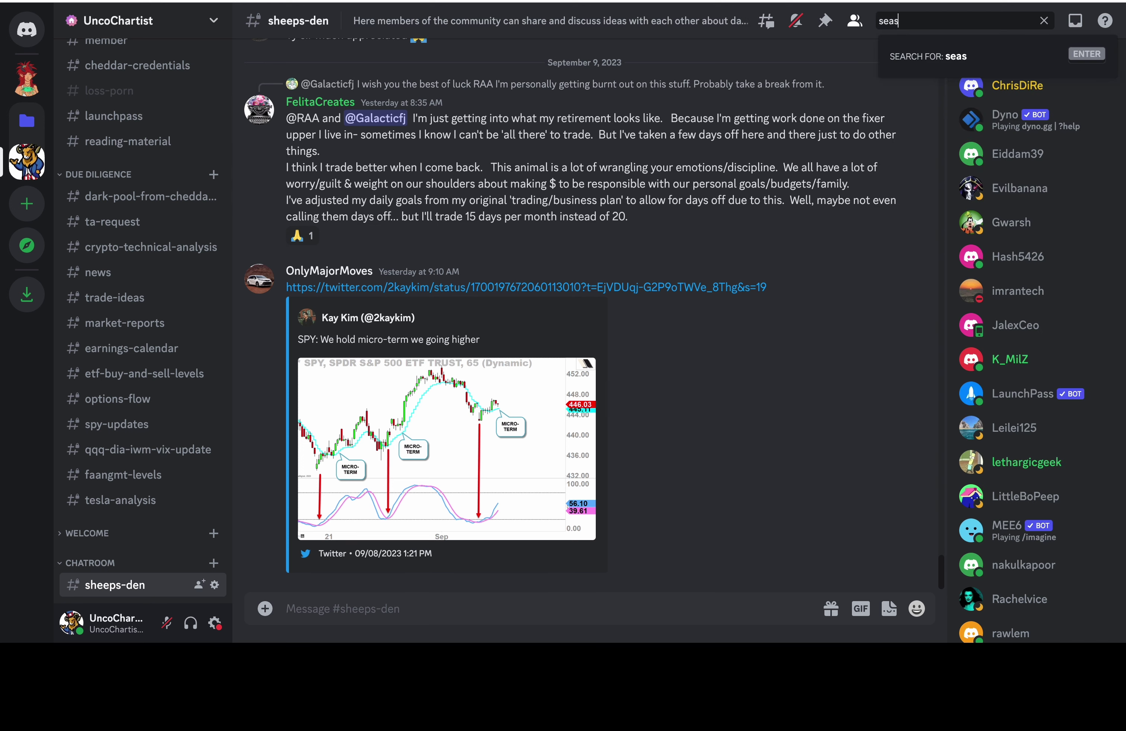
text(onality)
key(Return)
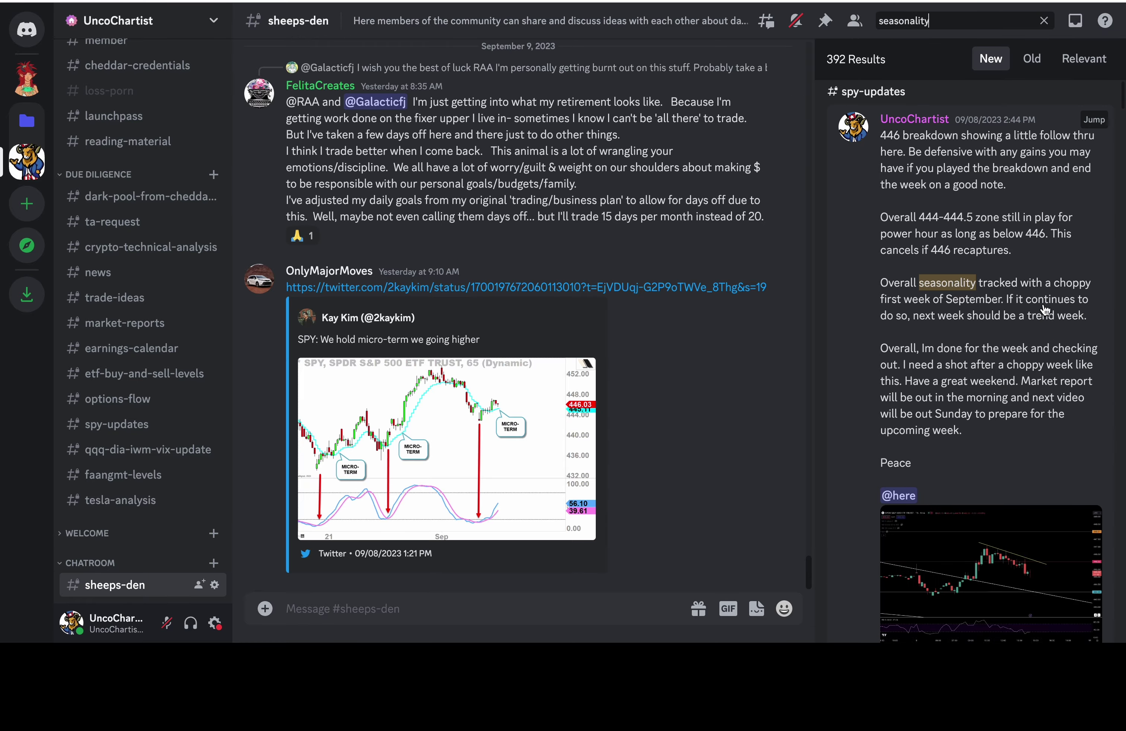
Look through the seasonality search results for the August 2023 post with the S&P 500 seasonality chart
scroll(1045, 310, down, 10)
scroll(1045, 309, down, 15)
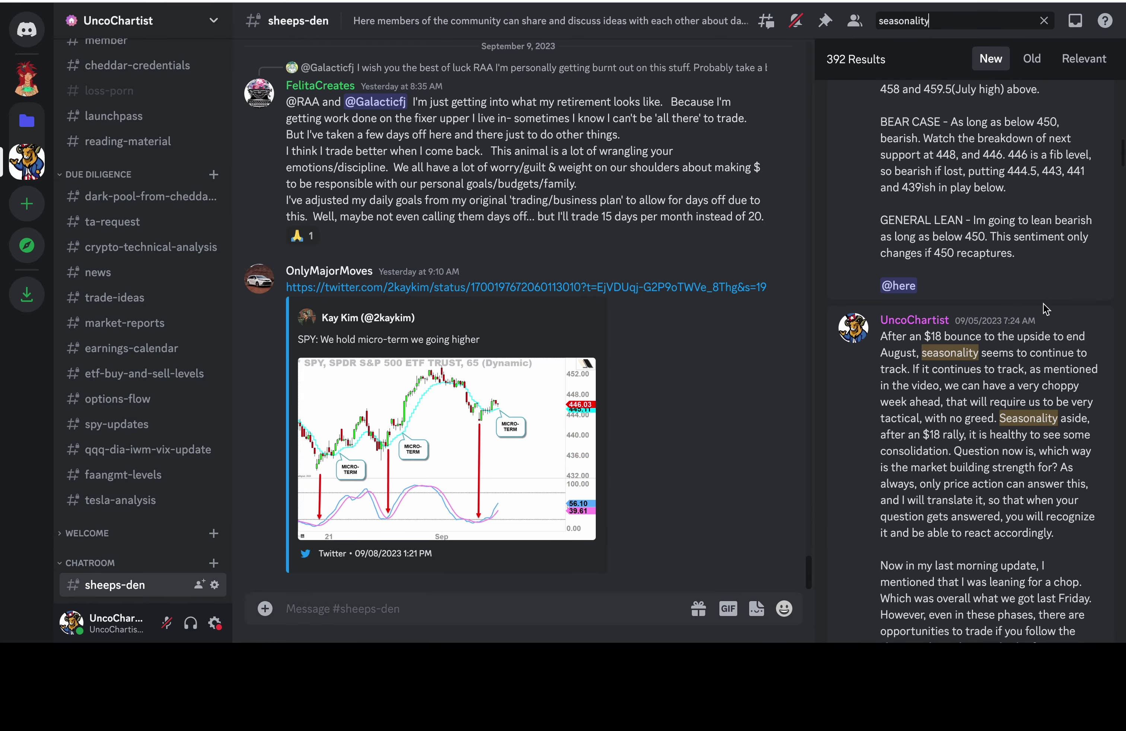
scroll(1045, 310, down, 15)
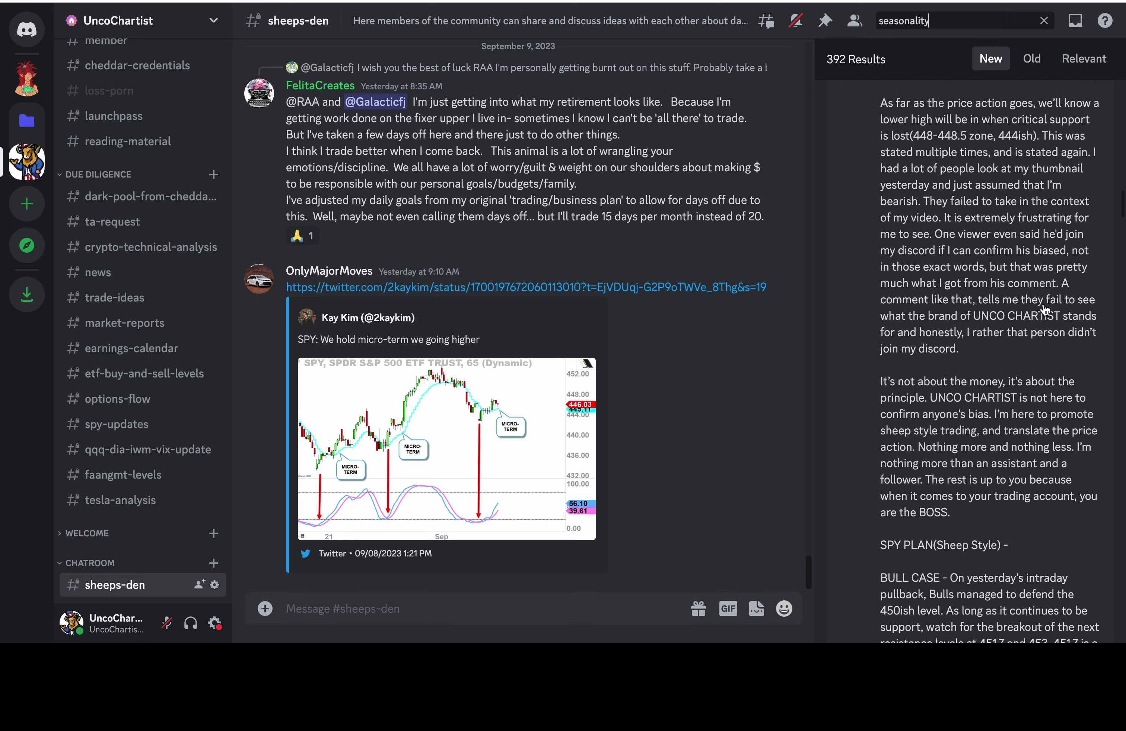
scroll(1045, 309, down, 15)
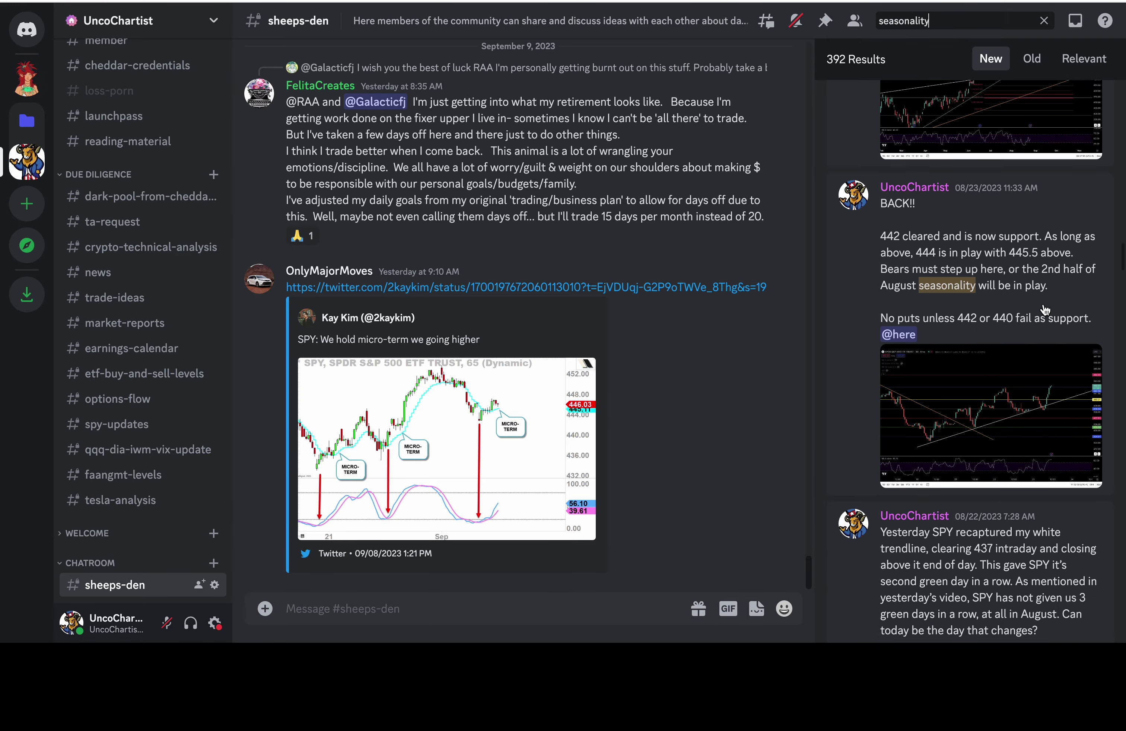
scroll(1044, 310, down, 15)
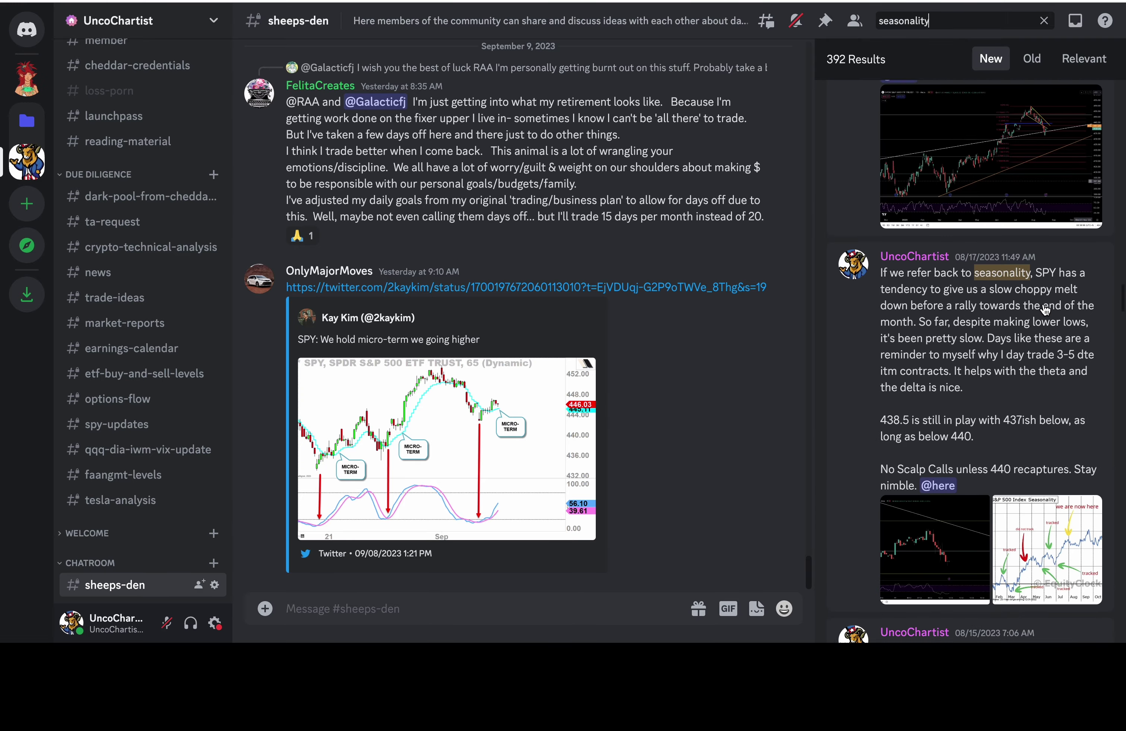
click(1030, 405)
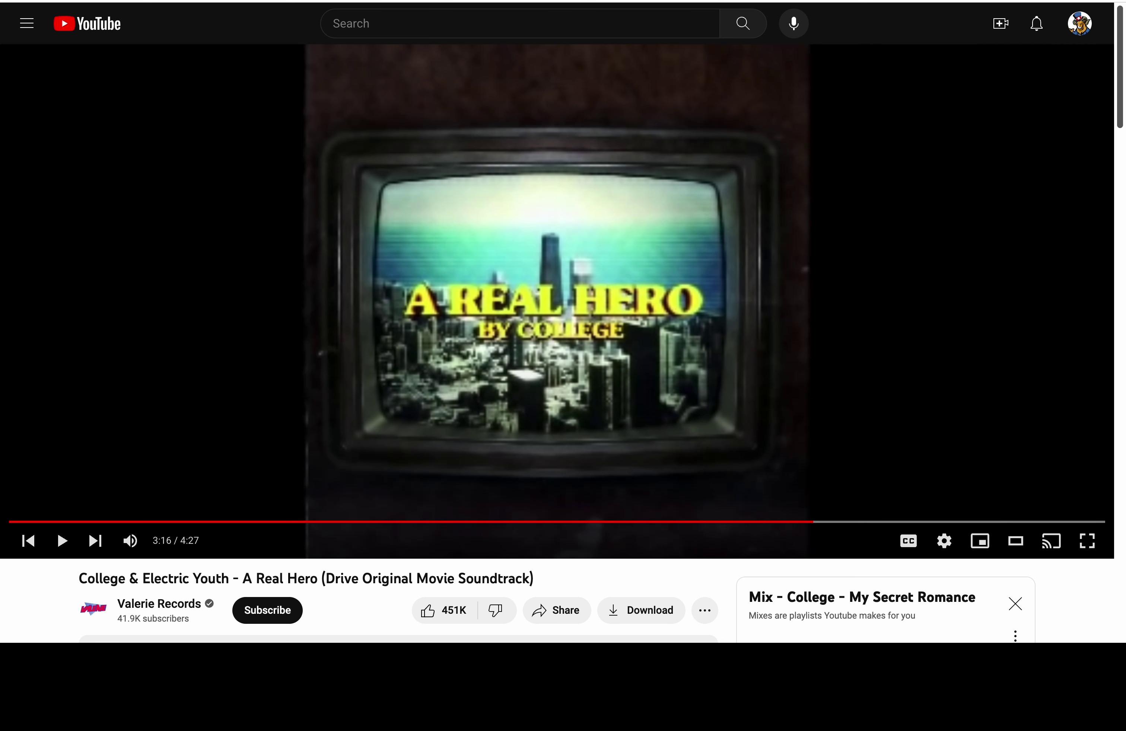
Switch to VistaCreate in the browser and open the saved S&P 500 Index Seasonality thumbnail design
key(super+l)
text(c)
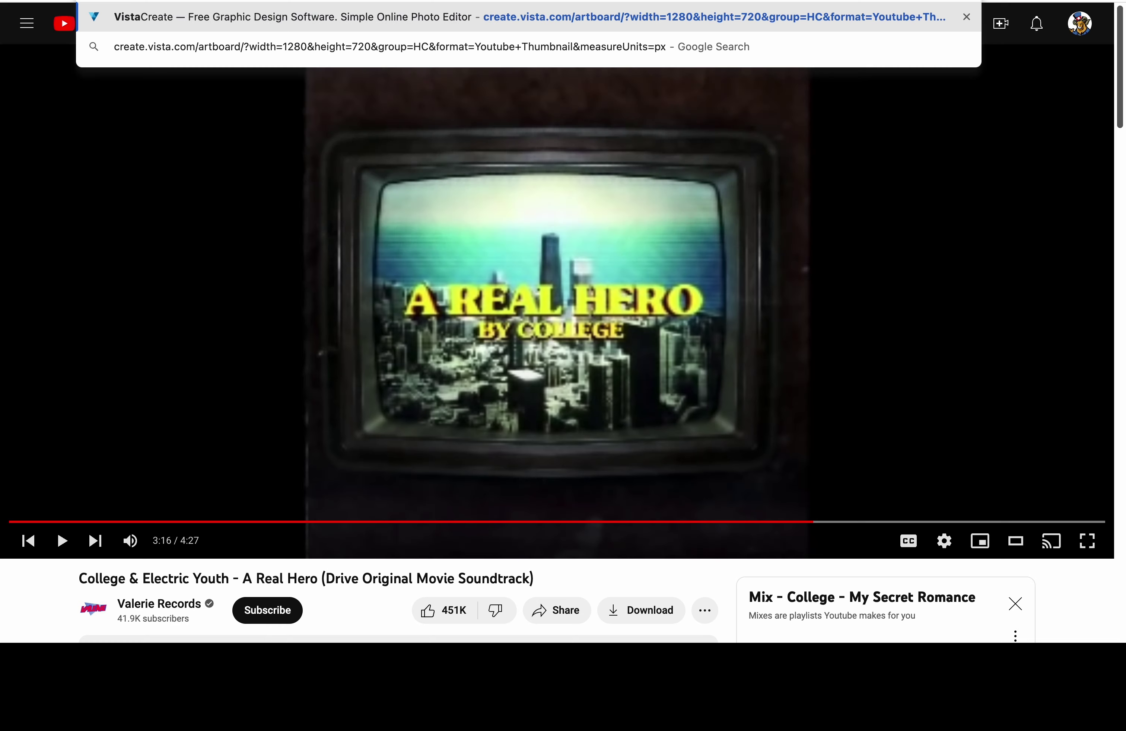
key(Return)
click(311, 26)
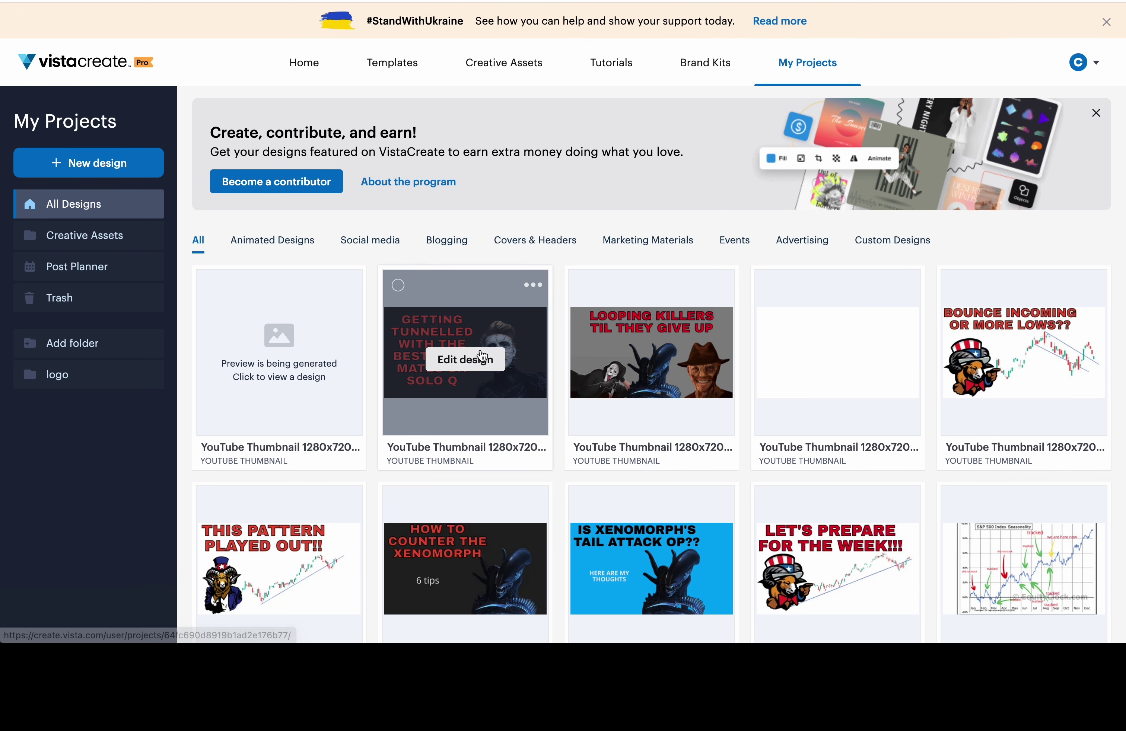
scroll(477, 351, down, 1)
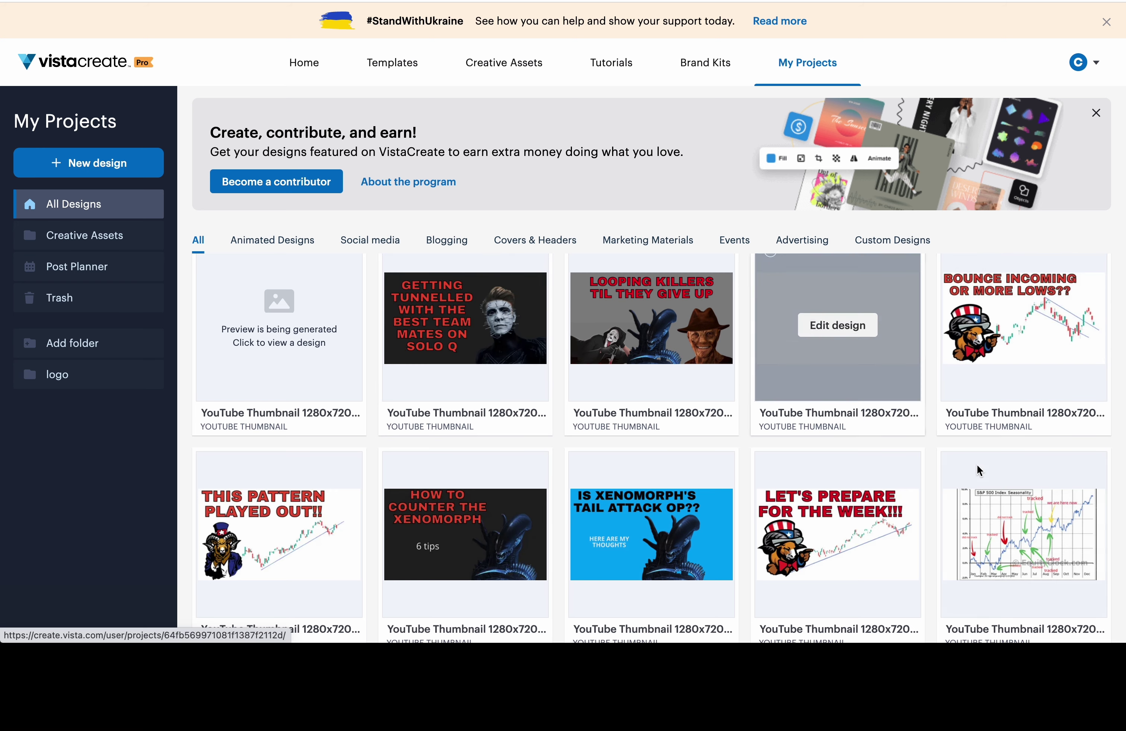
click(1022, 540)
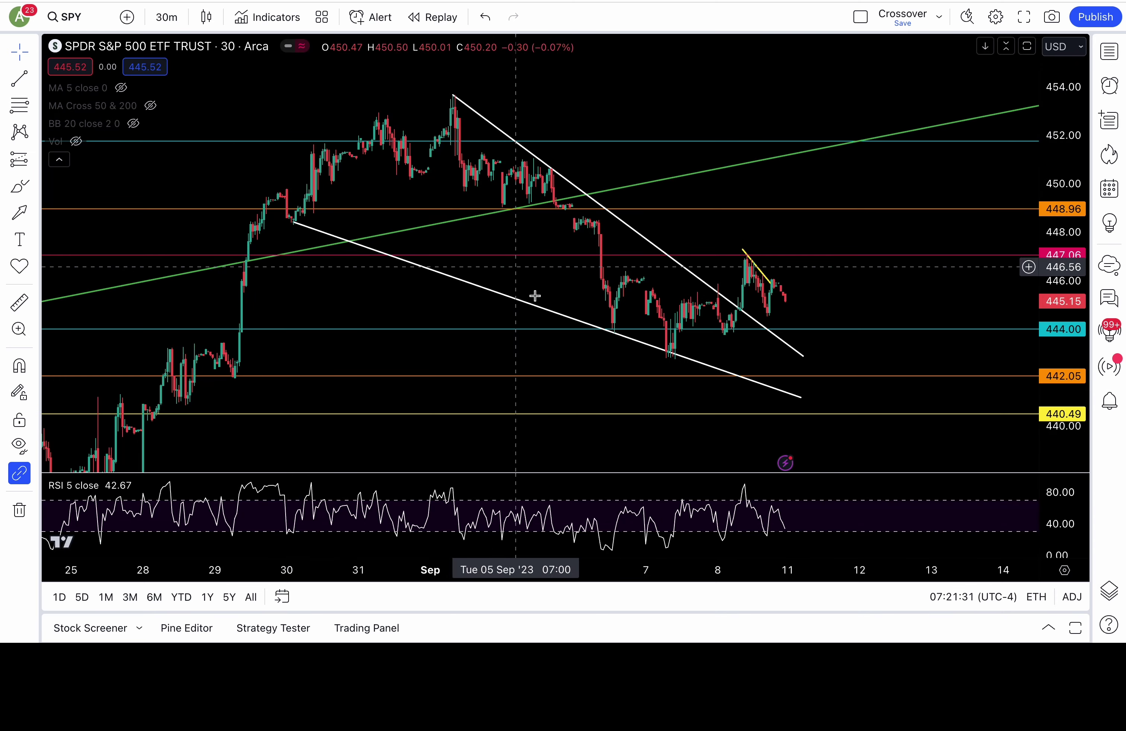
Return to TradingView and examine SPY's 30-minute price action since late August against the wedge, trendlines and horizontal levels
drag(445, 326, 644, 237)
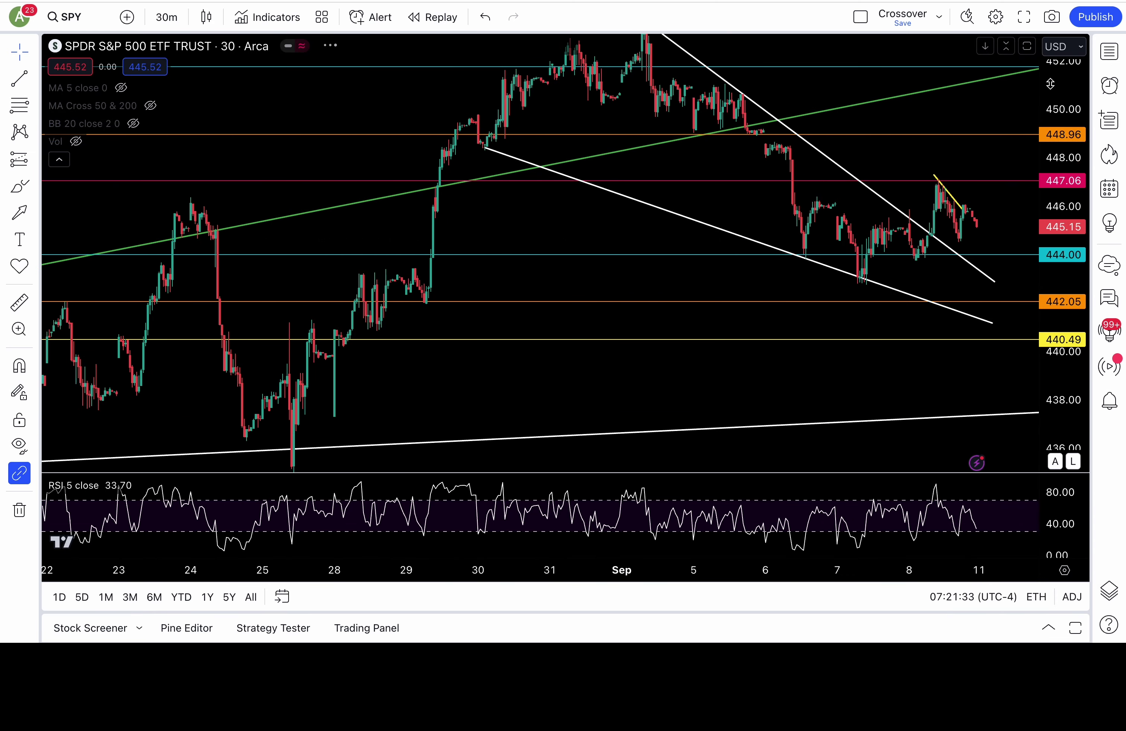
drag(1050, 84, 1050, 138)
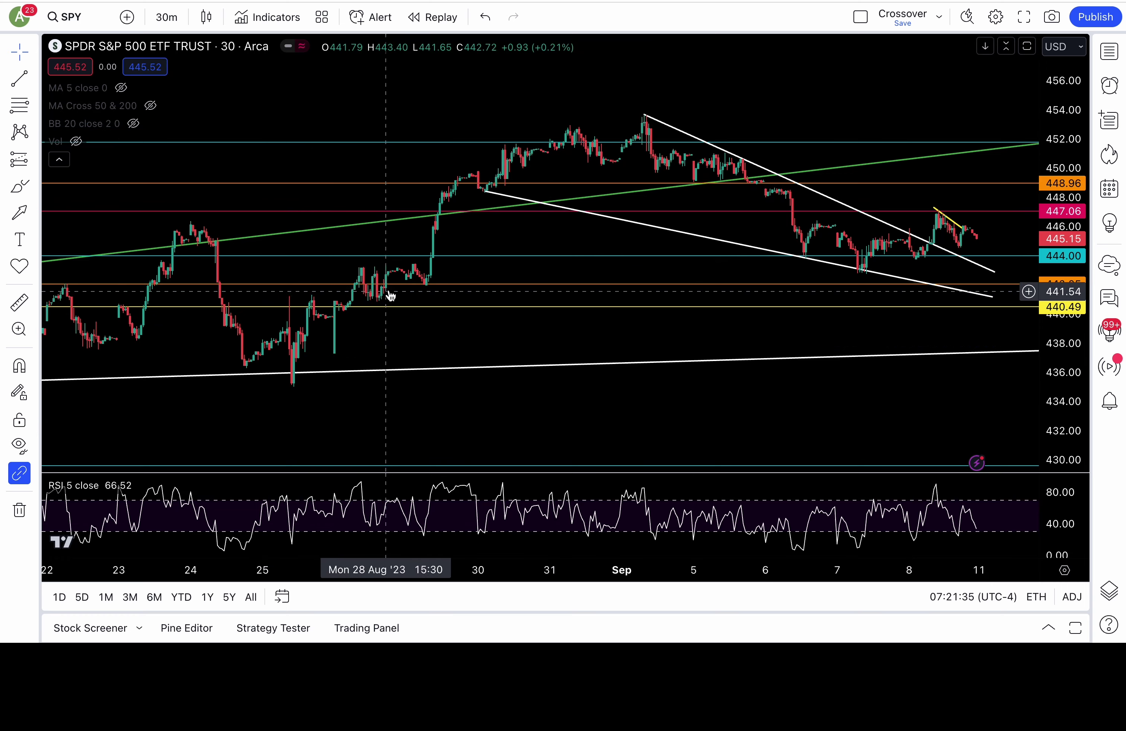
drag(738, 115, 804, 269)
drag(716, 227, 515, 178)
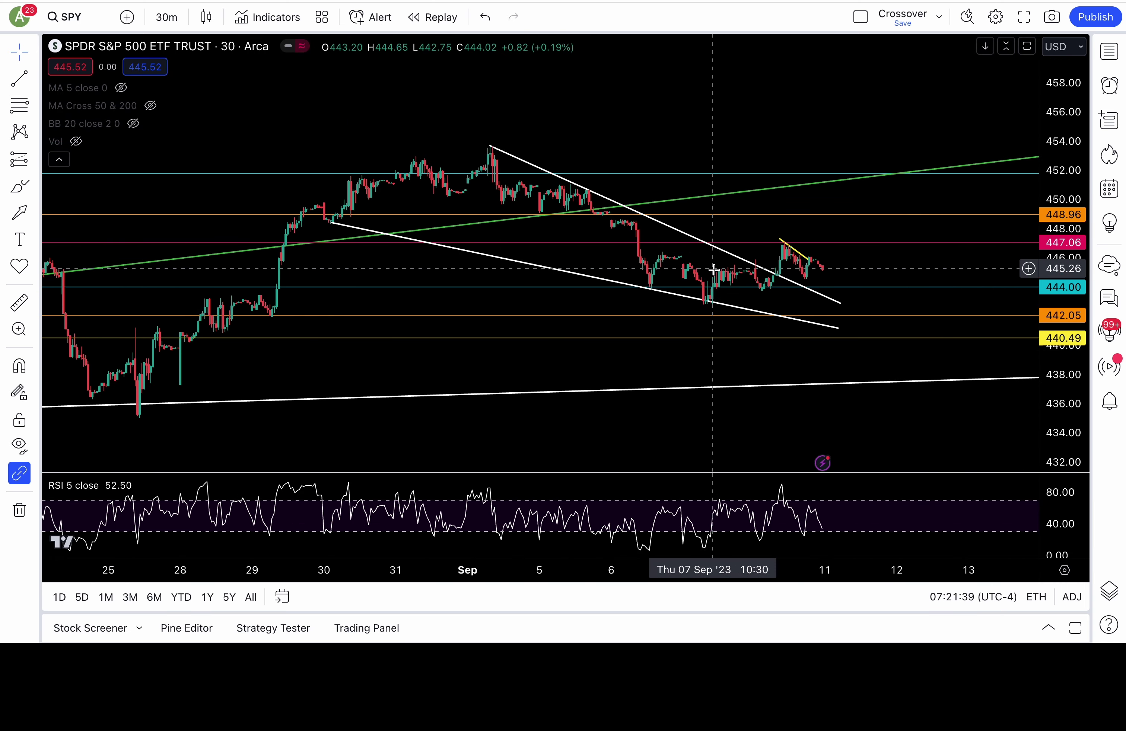
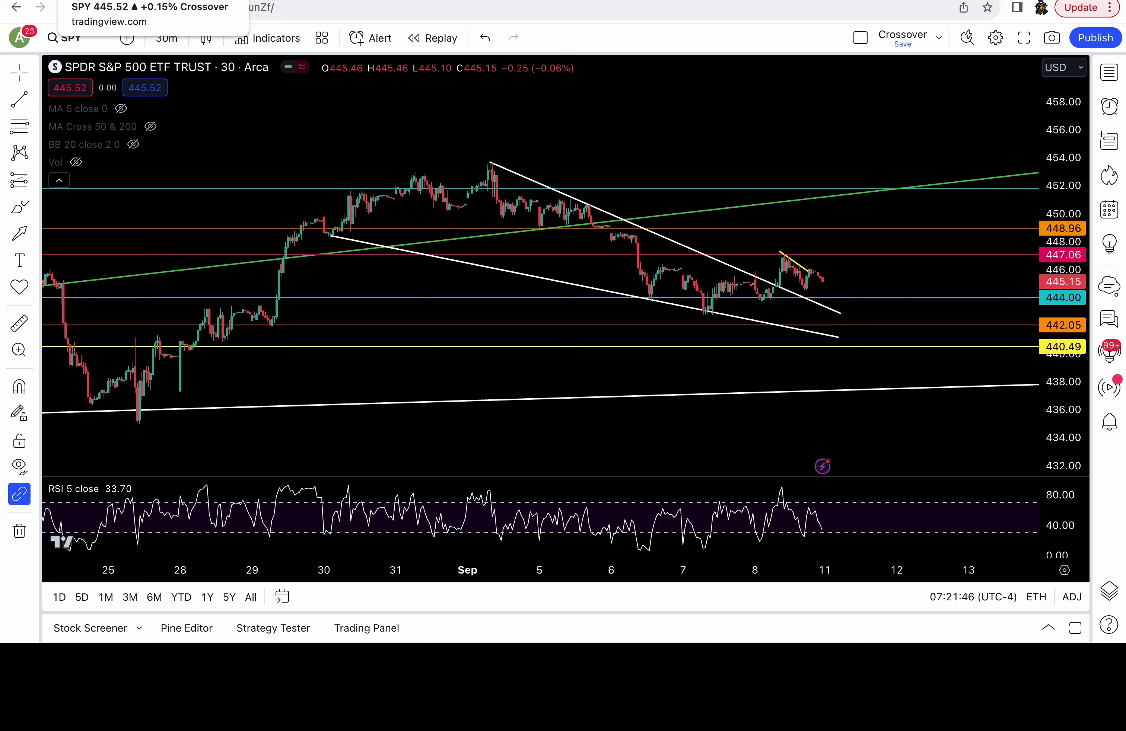
click(972, 2)
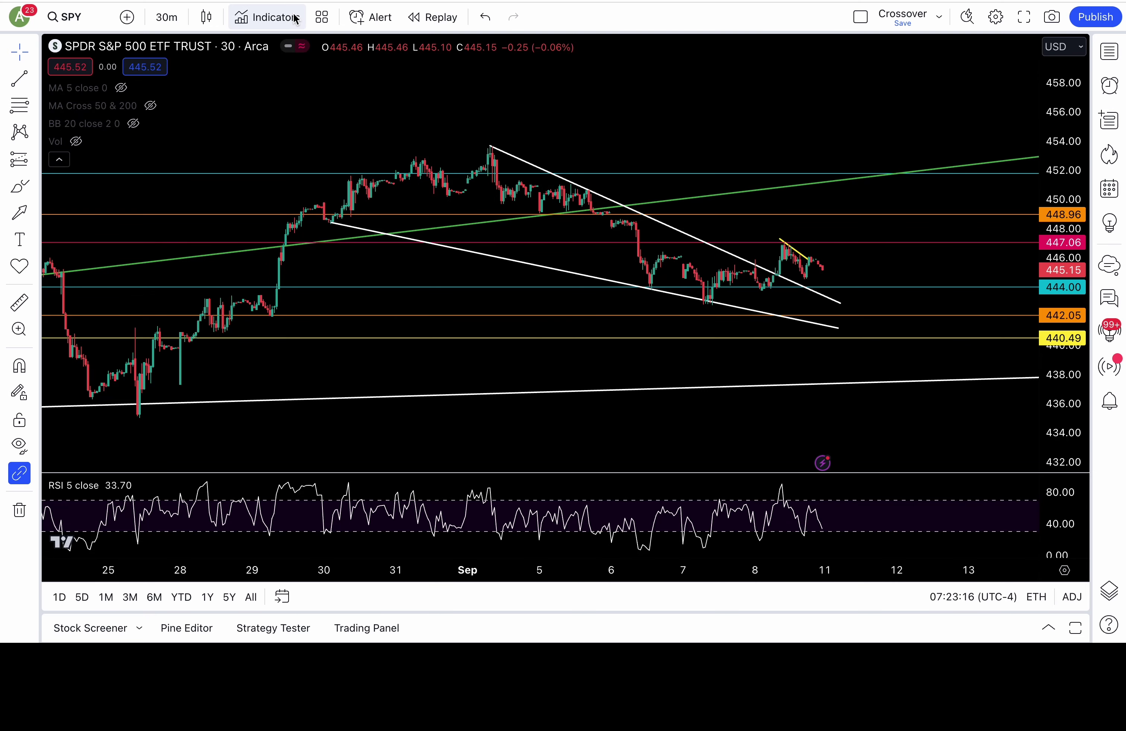
Switch the SPY chart back to the 1D interval and show the candles from July to September
text(1D)
key(Return)
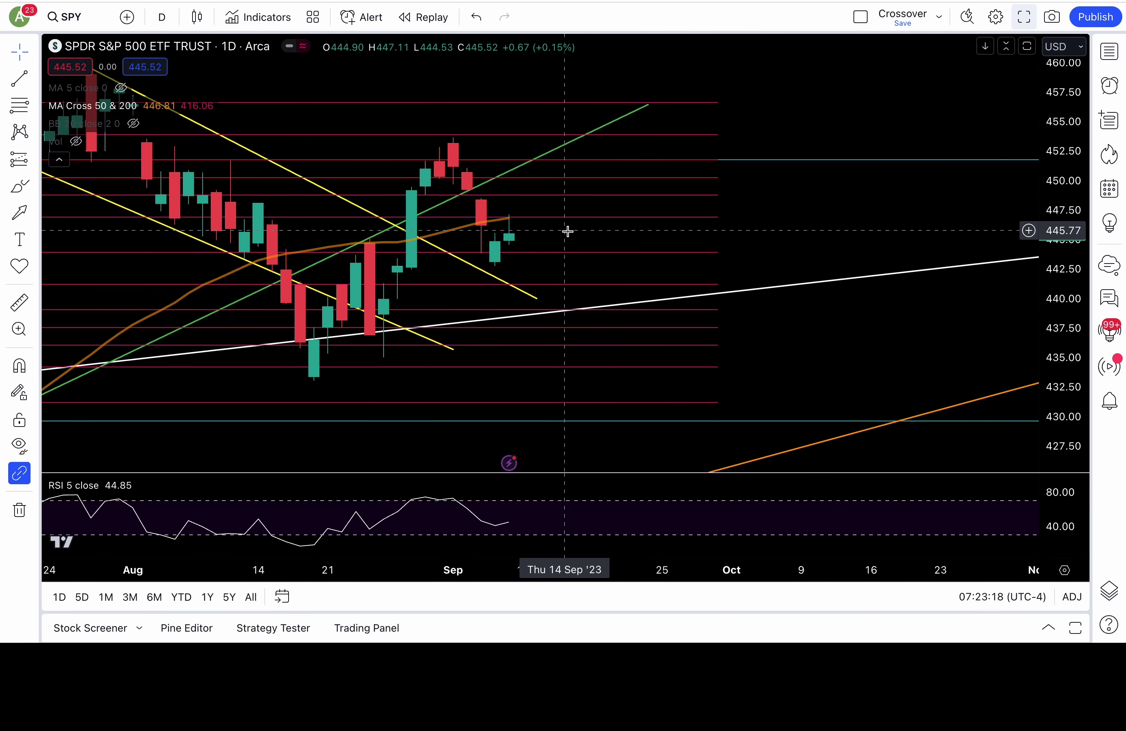
drag(551, 231, 768, 255)
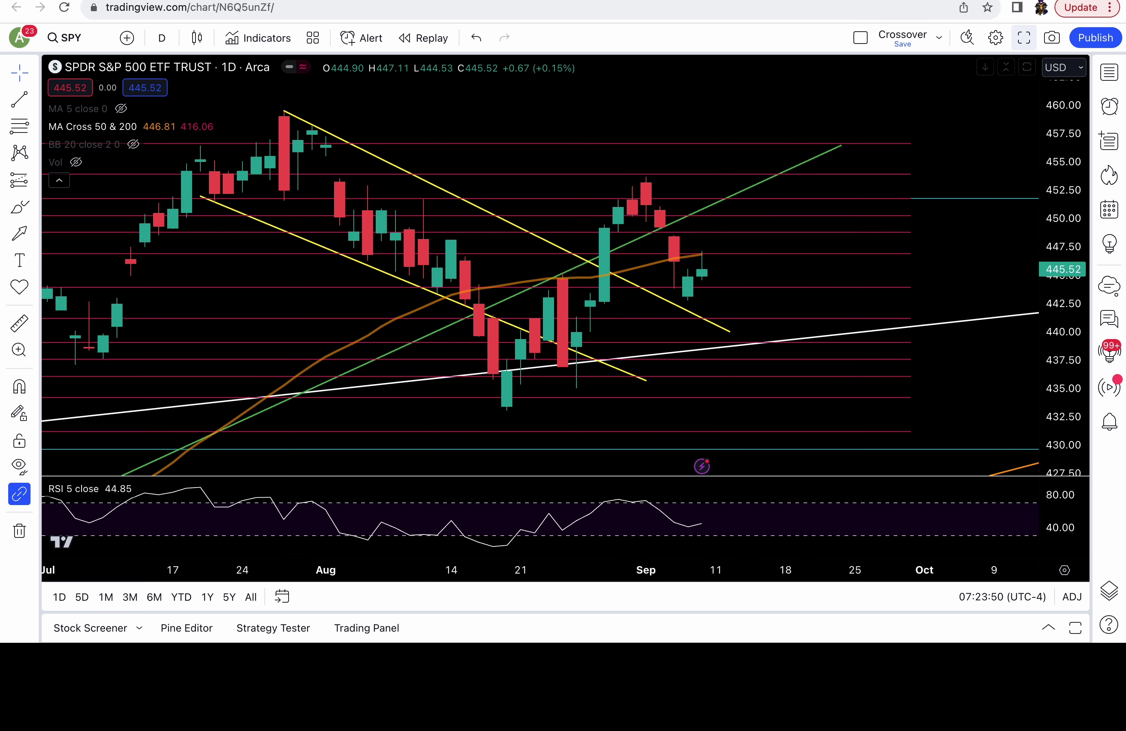
Switch to the QQQ chart and examine its two-day price history back to 2020 with the long-term Fibonacci levels
key(ctrl+Tab)
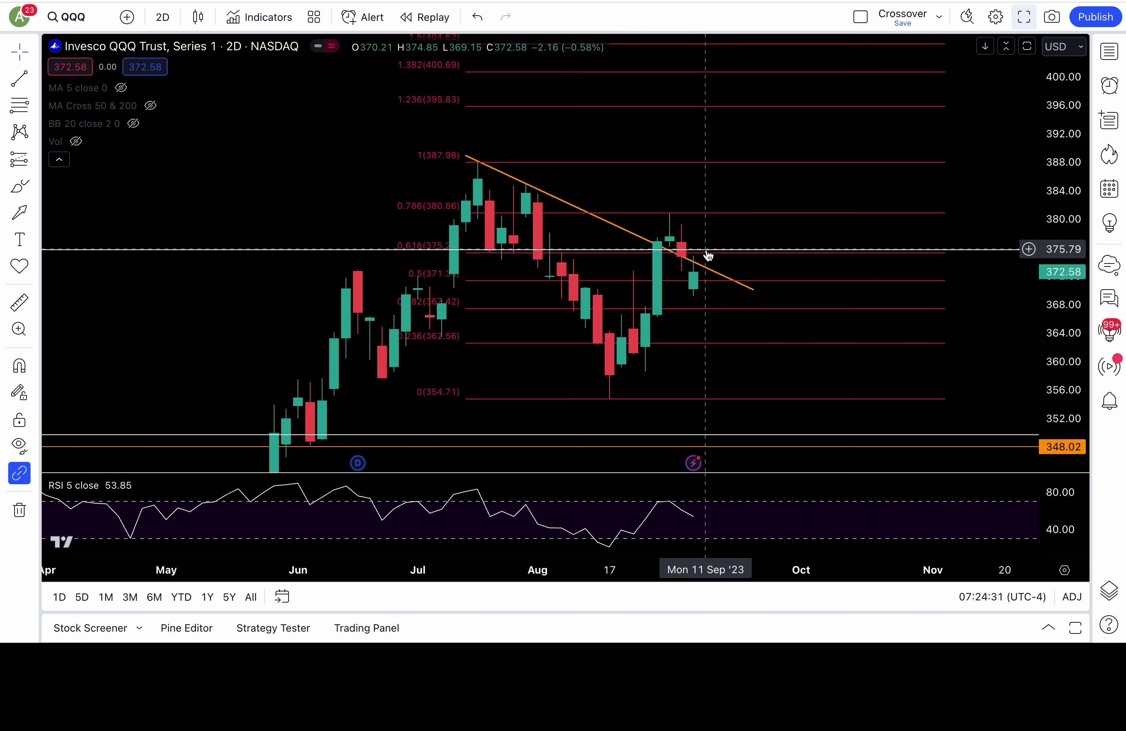
click(497, 546)
click(497, 546)
click(497, 545)
click(498, 545)
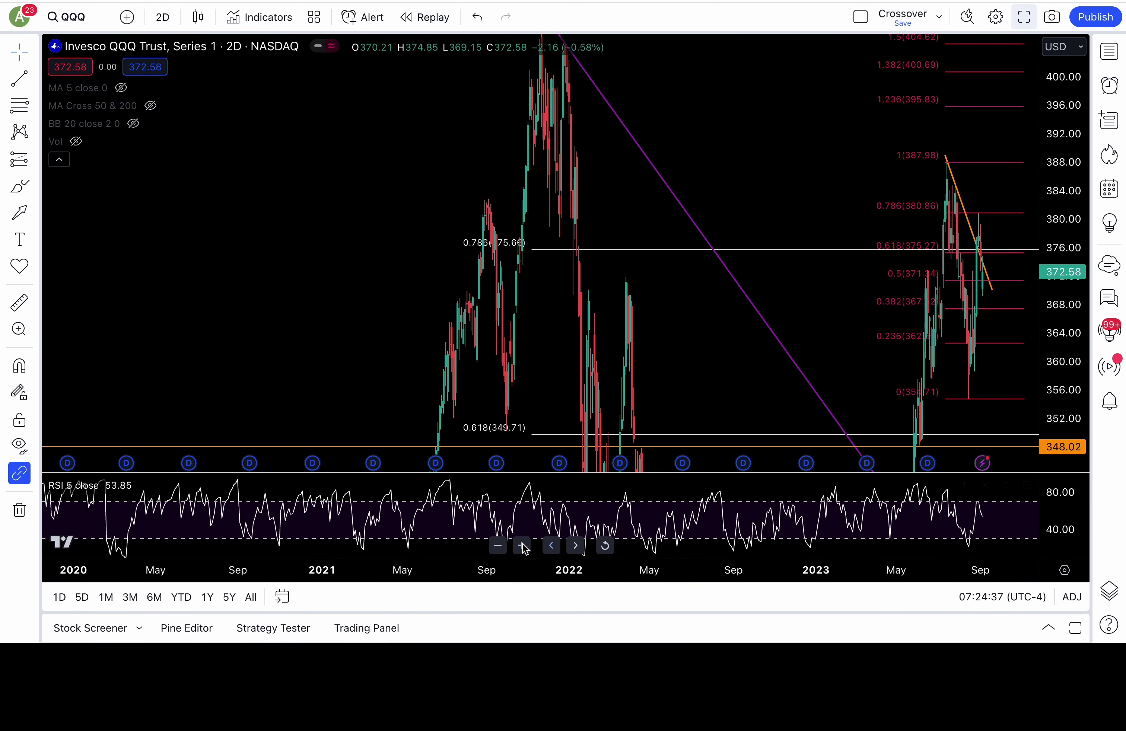
Examine QQQ's July to September candles against the orange downtrend line and the crimson Fibonacci levels
click(522, 546)
click(521, 546)
click(522, 546)
click(522, 546)
click(521, 546)
click(522, 546)
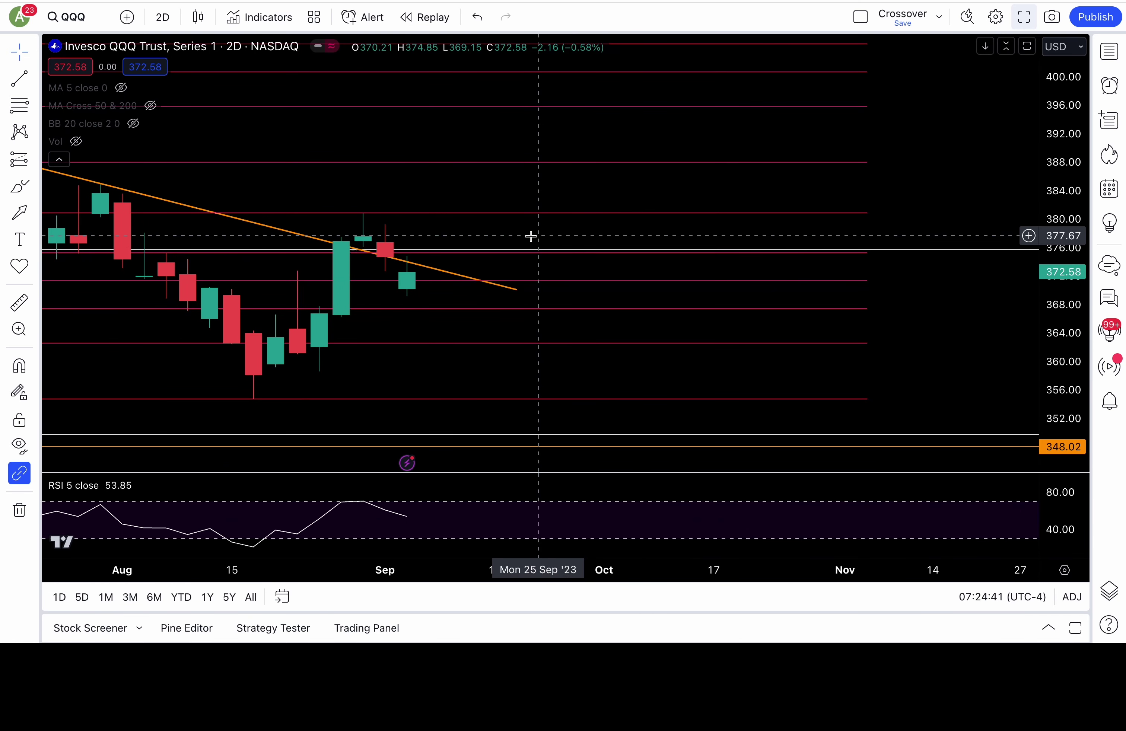
drag(528, 233, 728, 236)
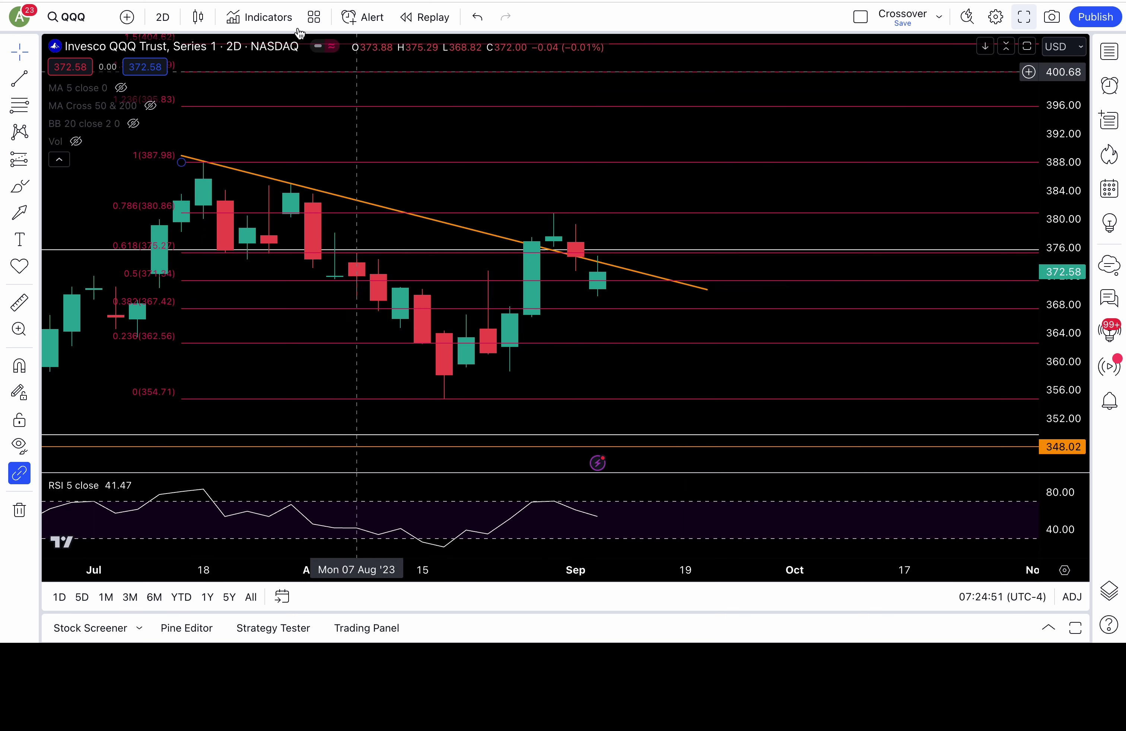
Review the daily DIA and IWM charts, checking IWM's candles against the green trendline and yellow Fibonacci levels
key(space)
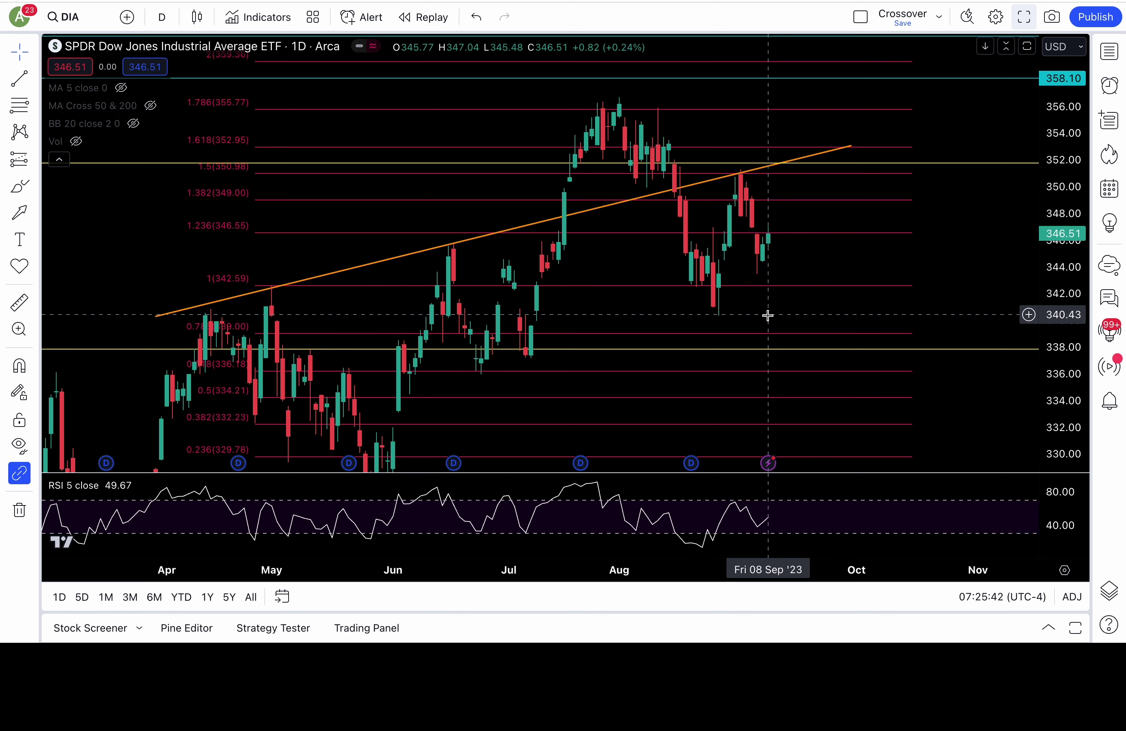
mouse_move(902, 1)
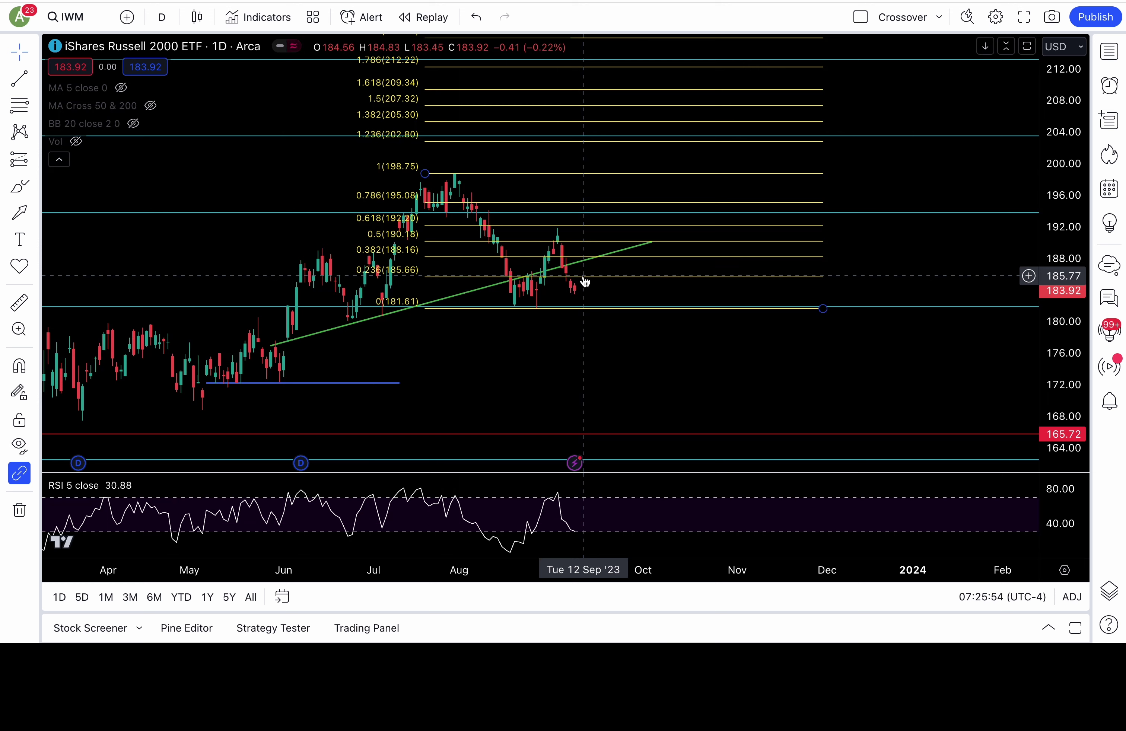
click(584, 261)
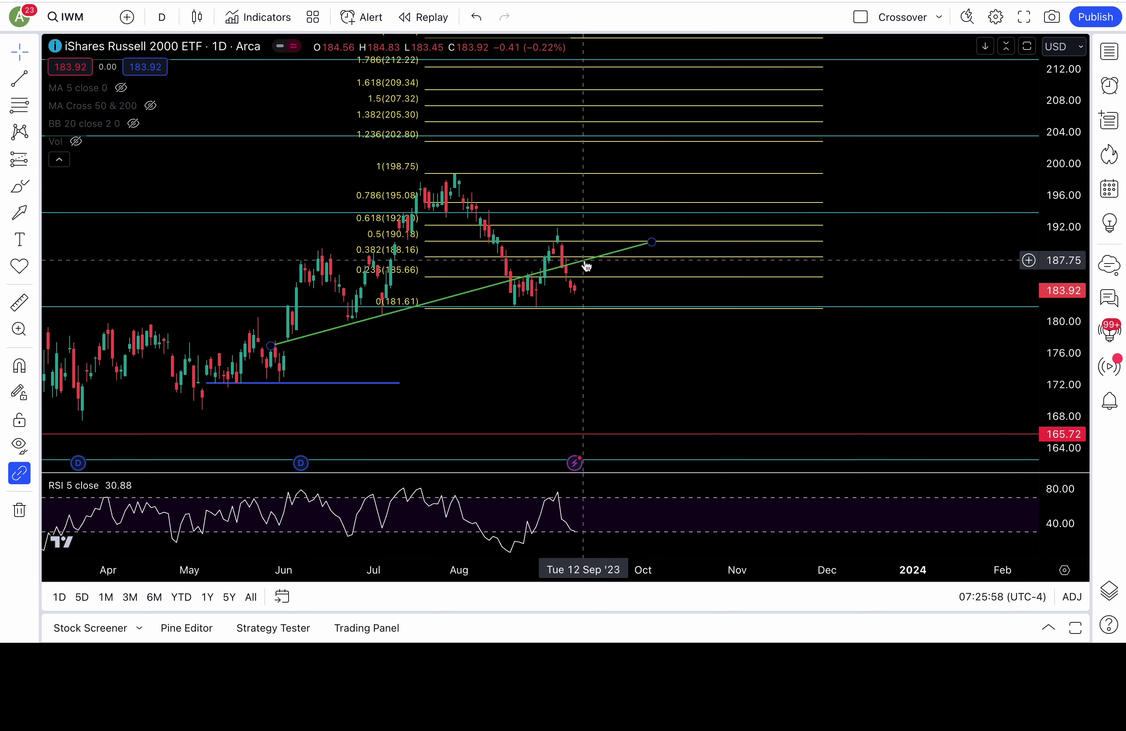
click(584, 241)
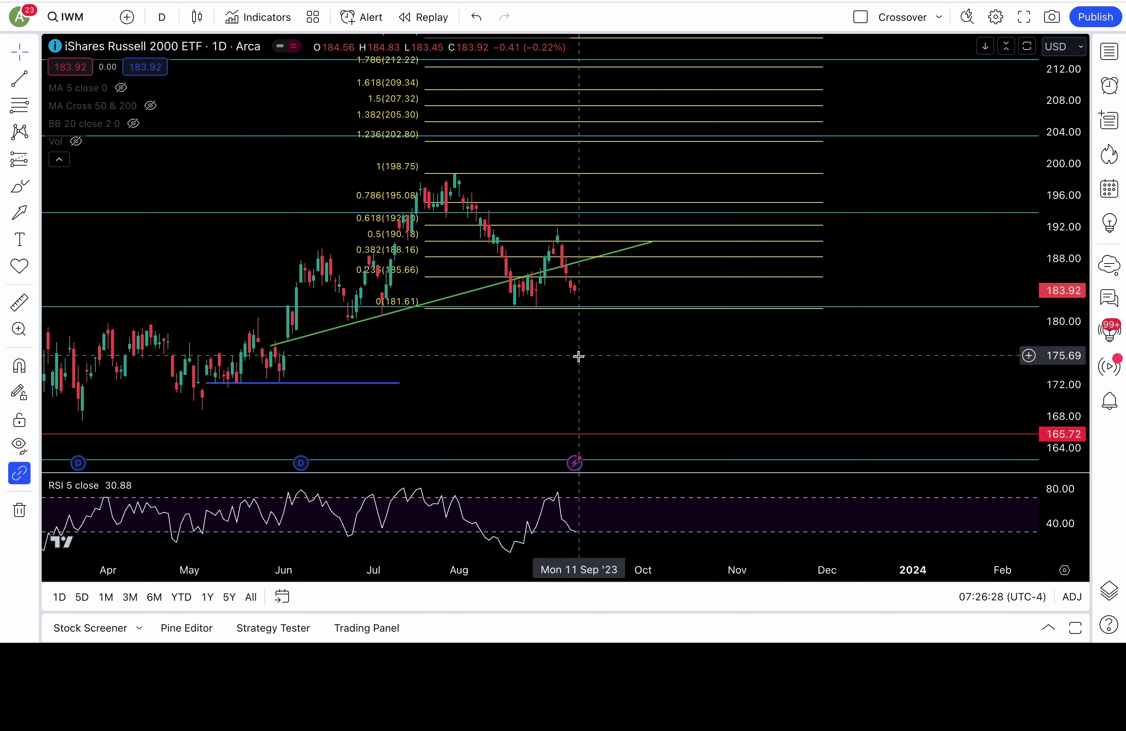
Switch to the daily TSLA chart and examine recent candles against the white downtrend line and yellow support line
key(space)
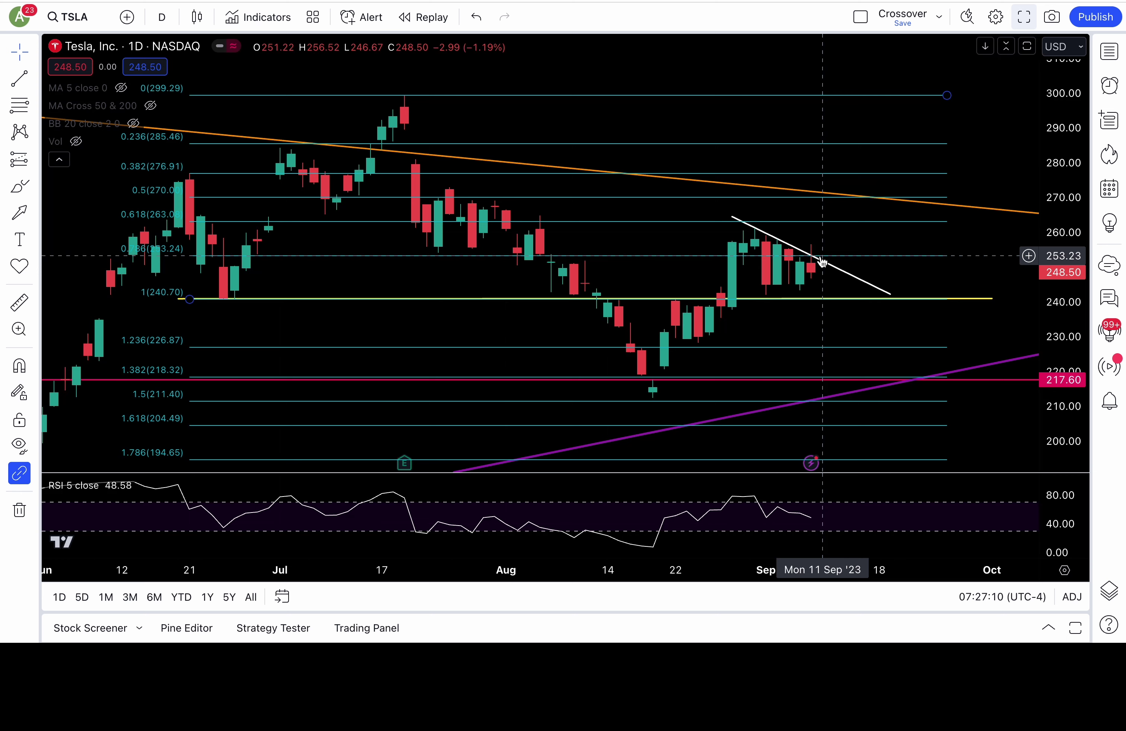
click(754, 228)
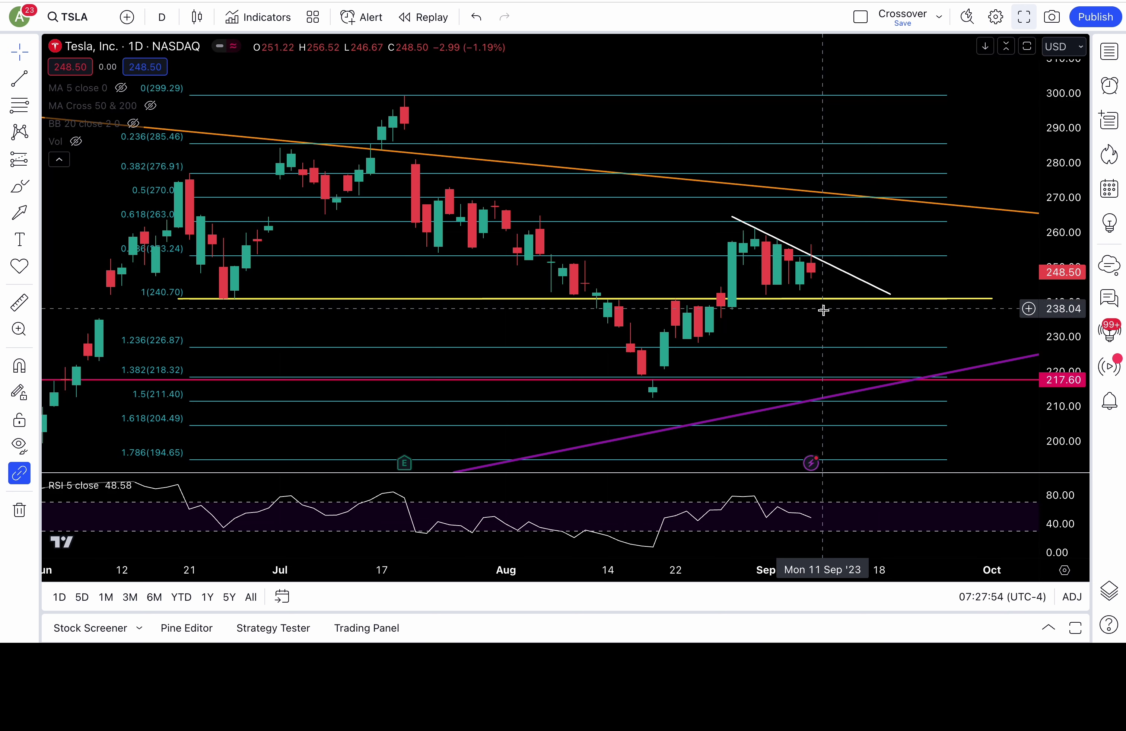
drag(819, 329, 802, 279)
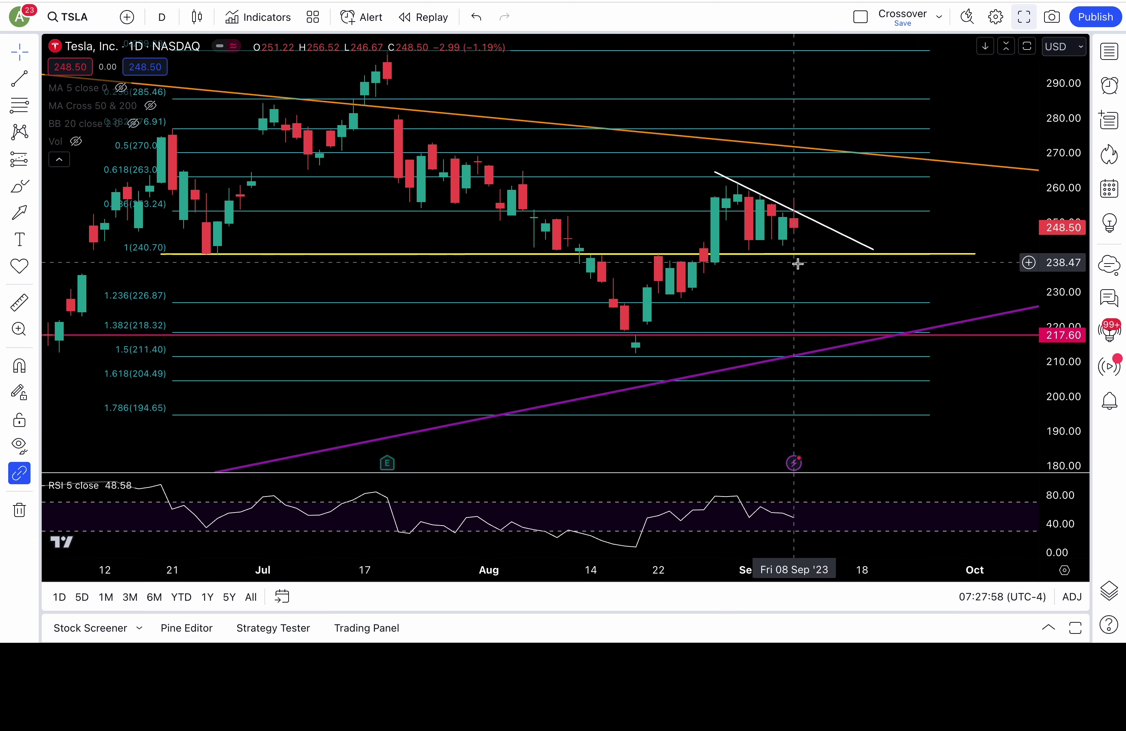
drag(792, 282, 785, 327)
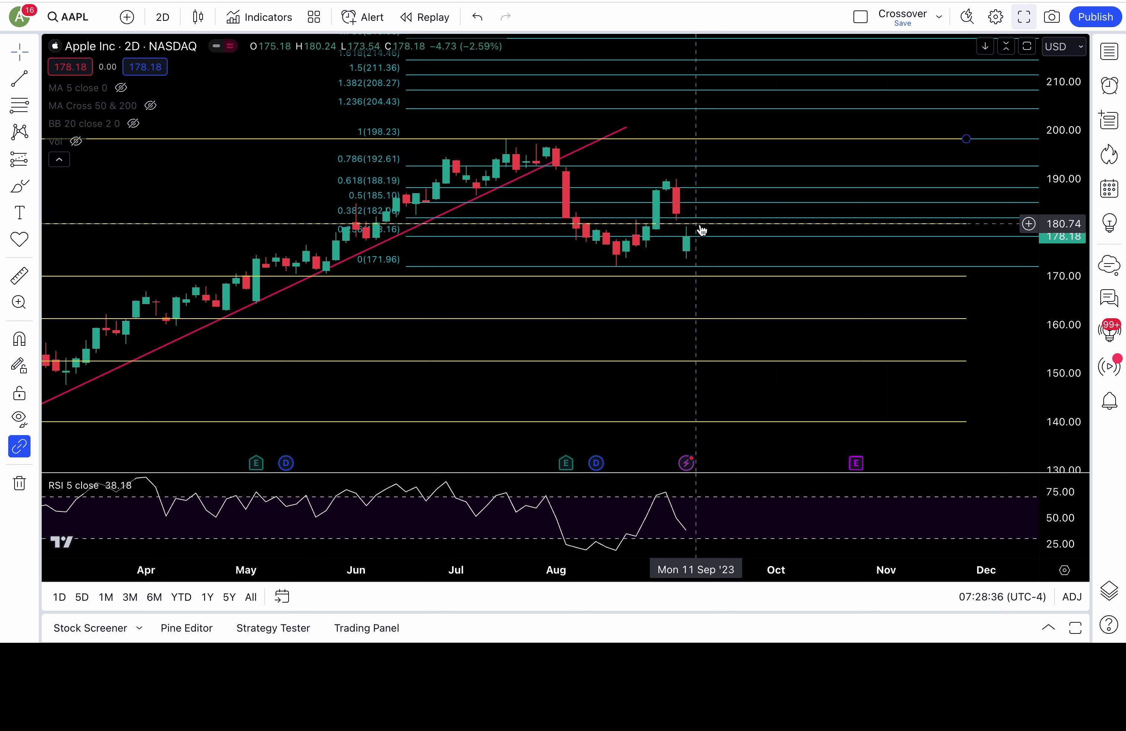
Review AAPL's two-day chart, and examine NVDA's 6-hour candles from June to September against the orange wedge and Fibonacci levels
drag(701, 230, 701, 232)
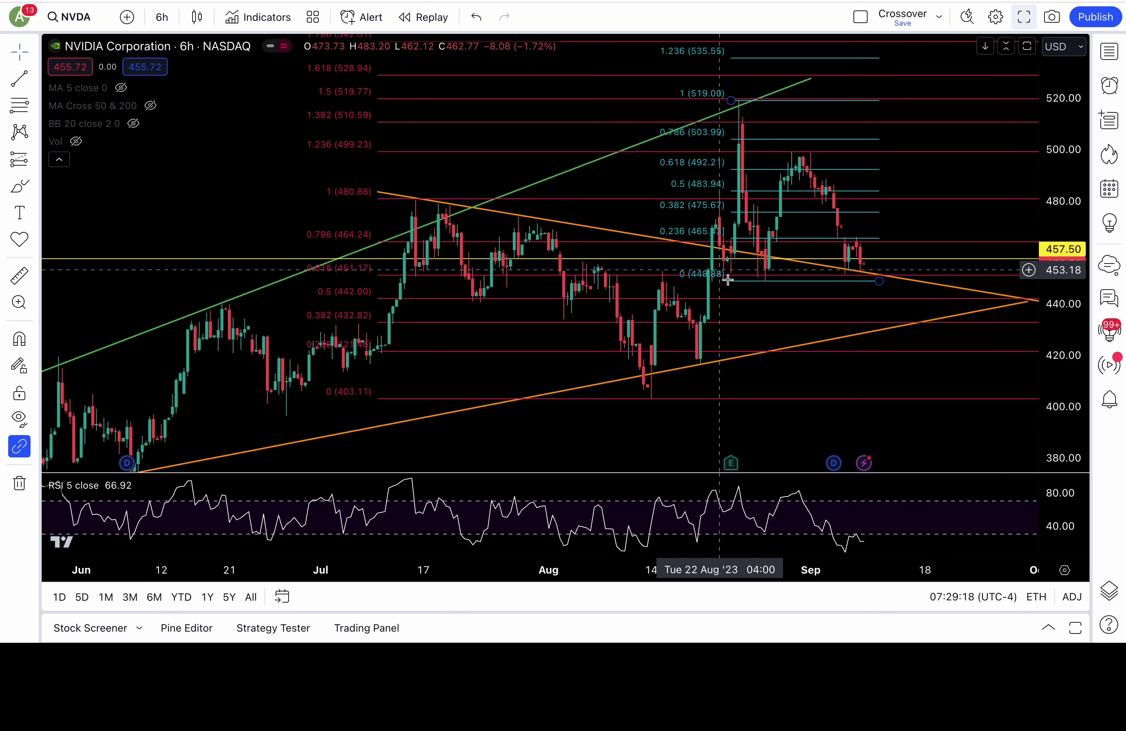
click(521, 545)
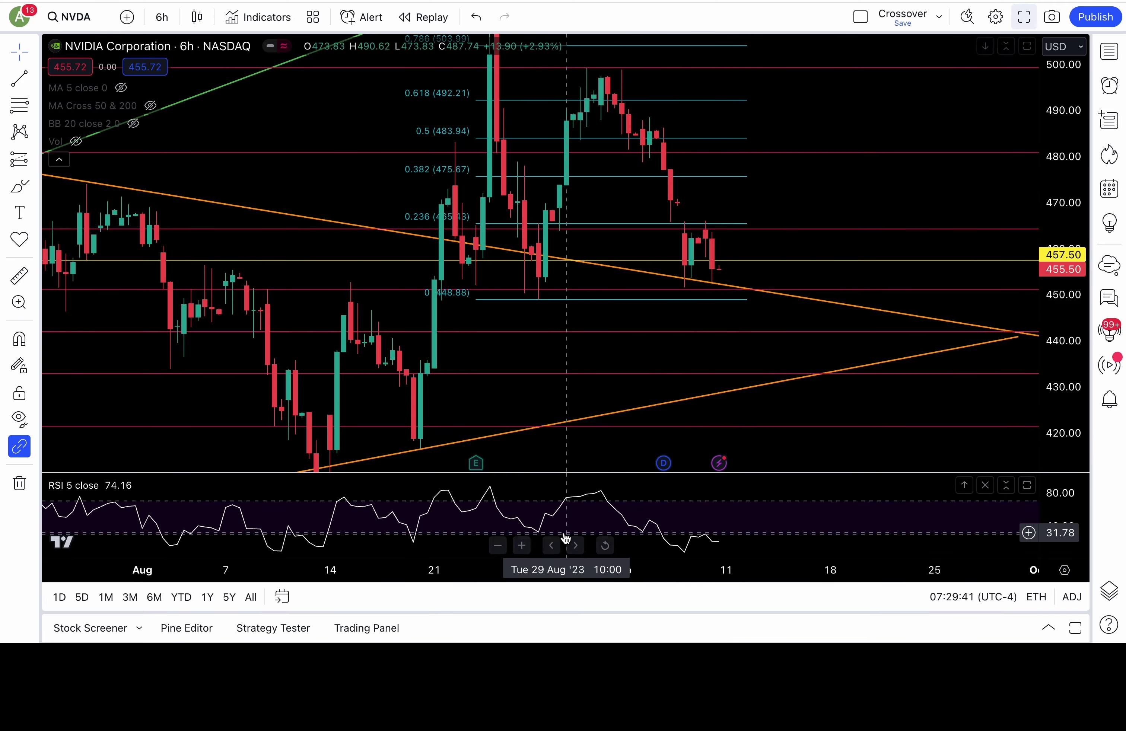
click(497, 545)
click(497, 545)
click(497, 544)
scroll(868, 193, right, 5)
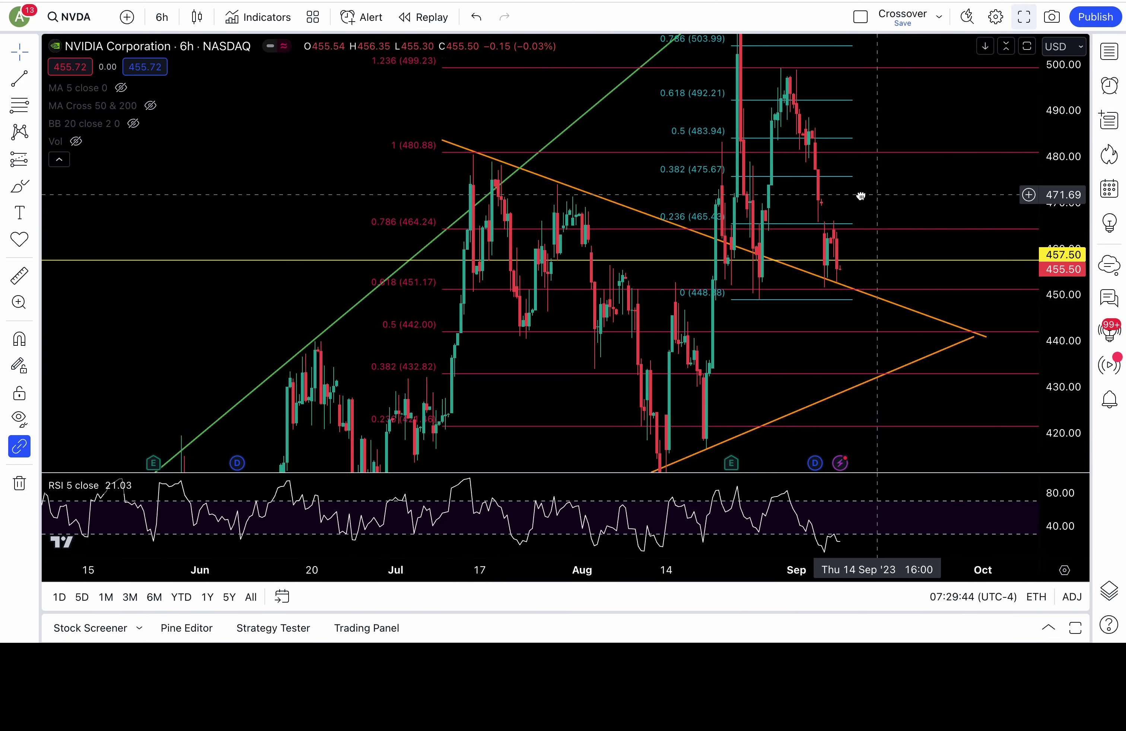
scroll(1032, 264, right, 3)
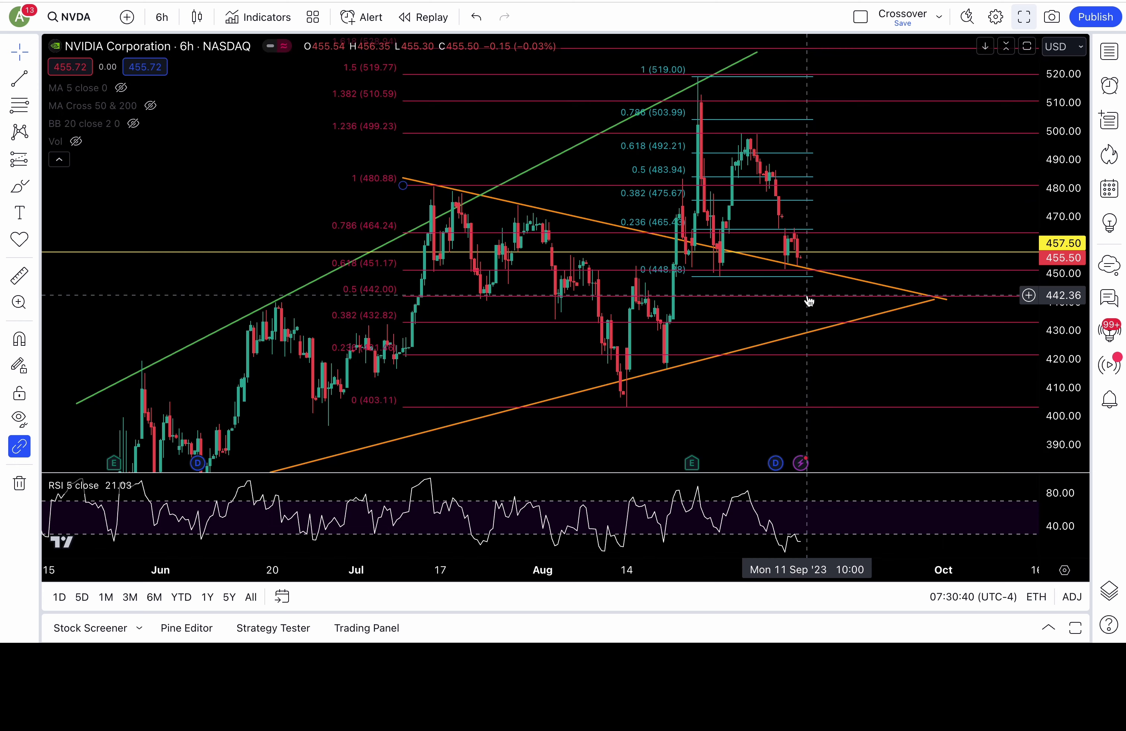
Go through the daily AMZN, GOOG and META charts, checking price against their trendlines and horizontal levels
key(ctrl+Tab)
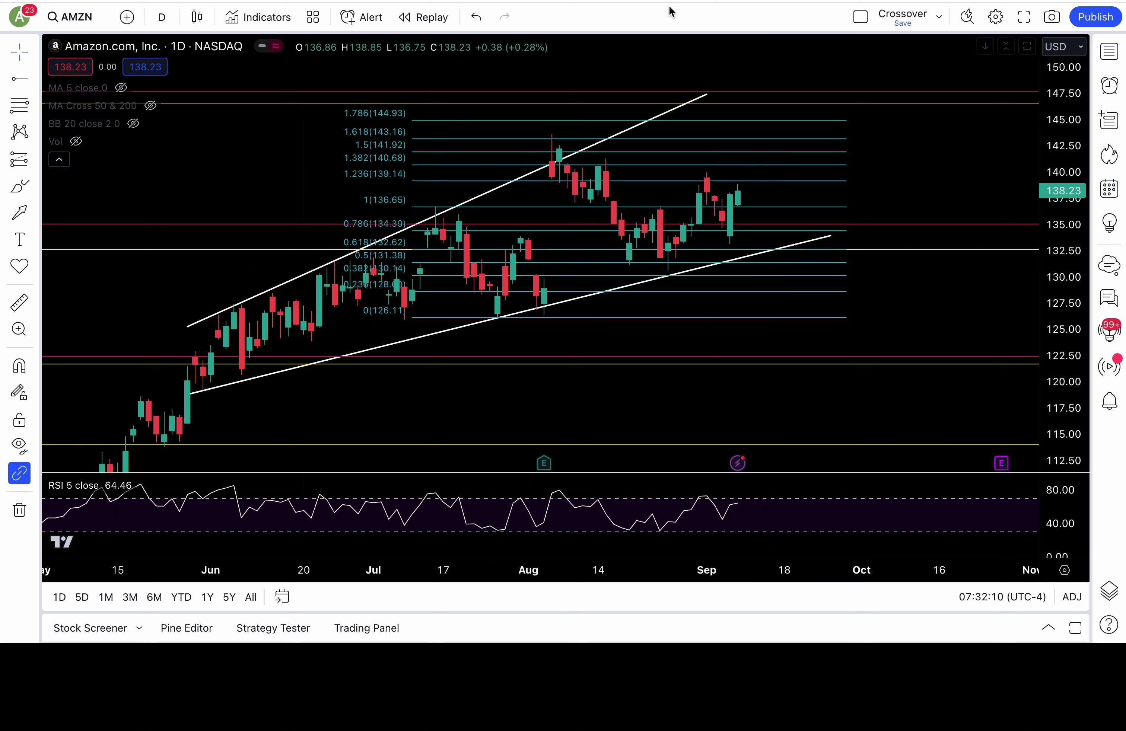
key(space)
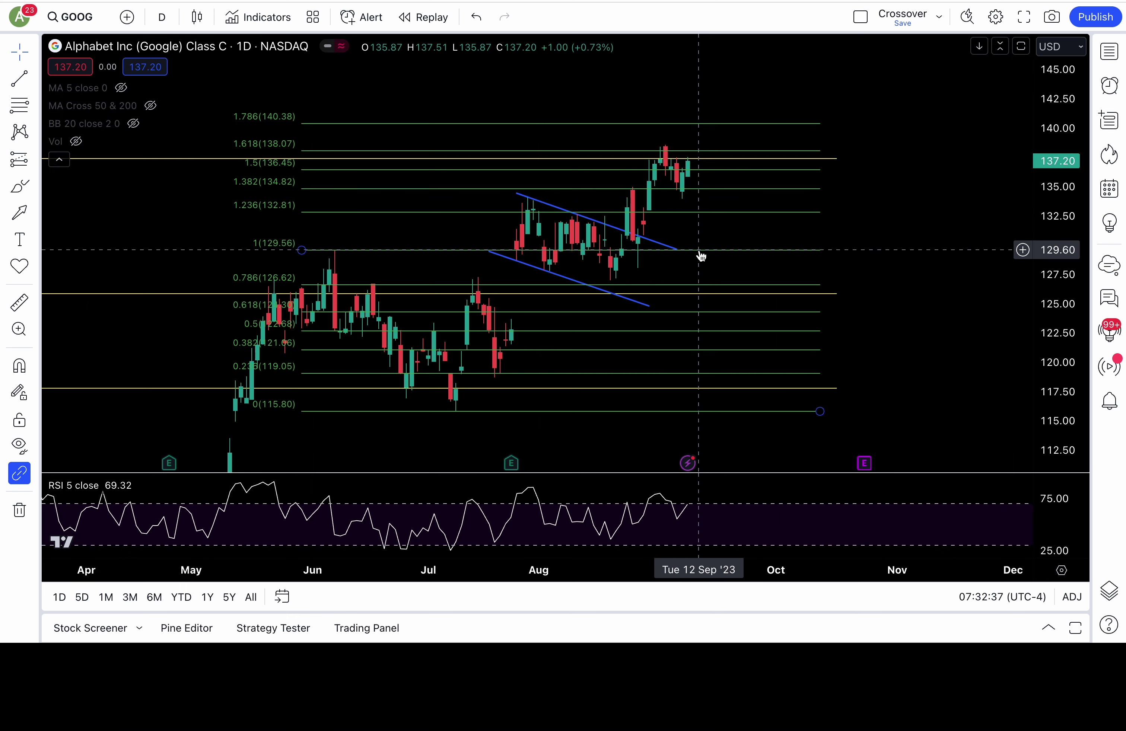
key(space)
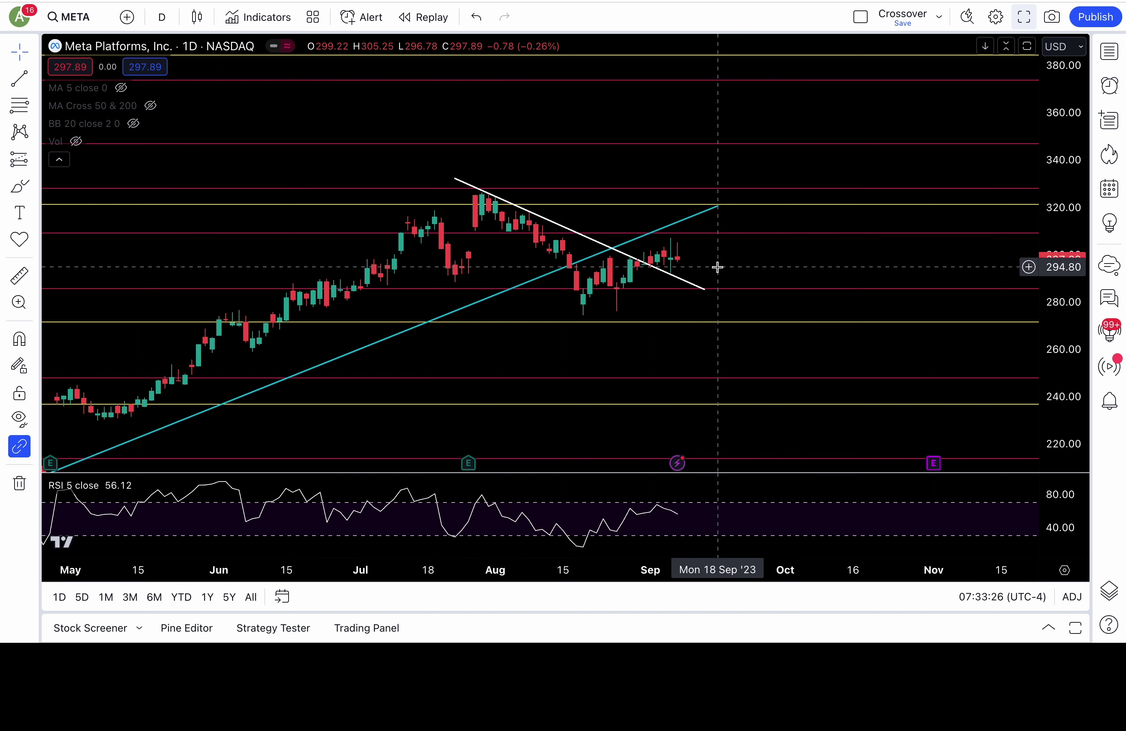
click(689, 284)
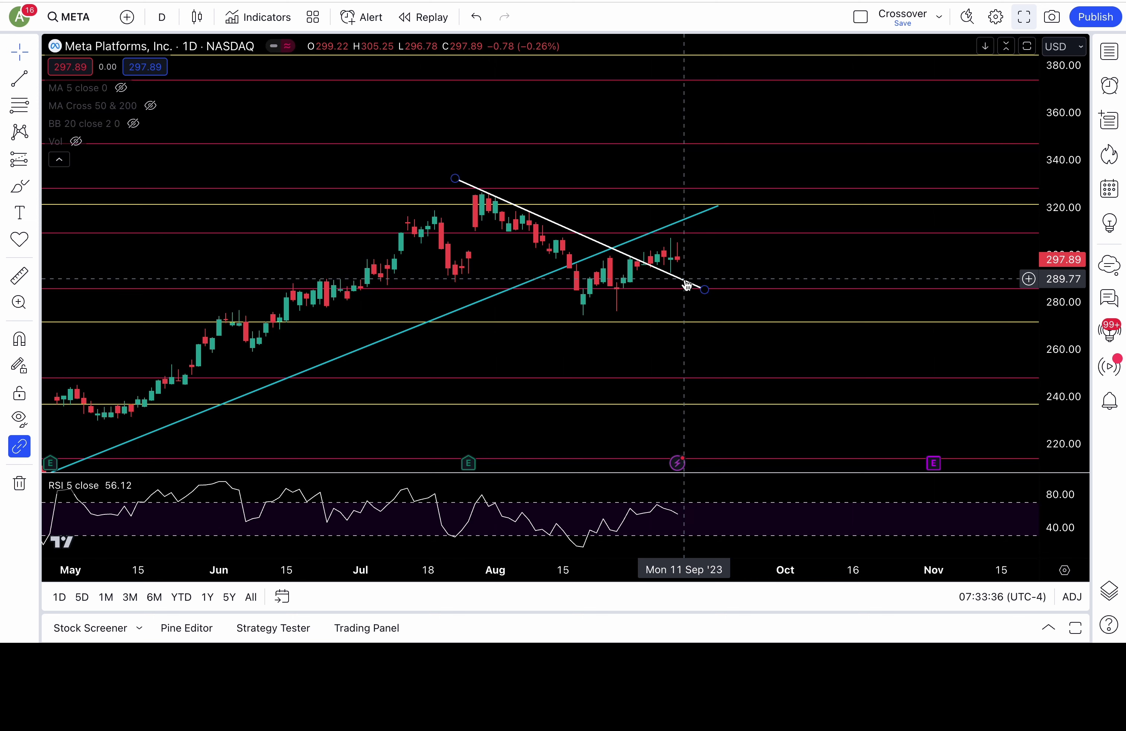
Go through the daily NFLX, AMD and SPOT charts, checking recent candles against their trendlines and Fibonacci levels
key(space)
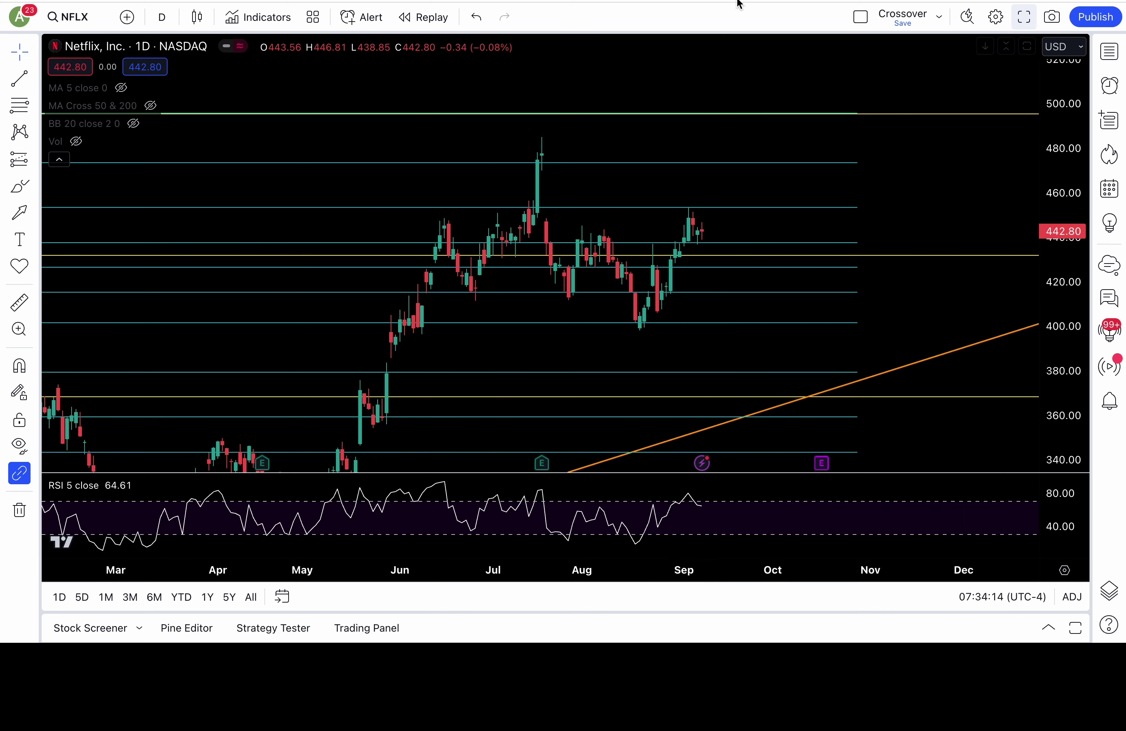
key(ctrl+Tab)
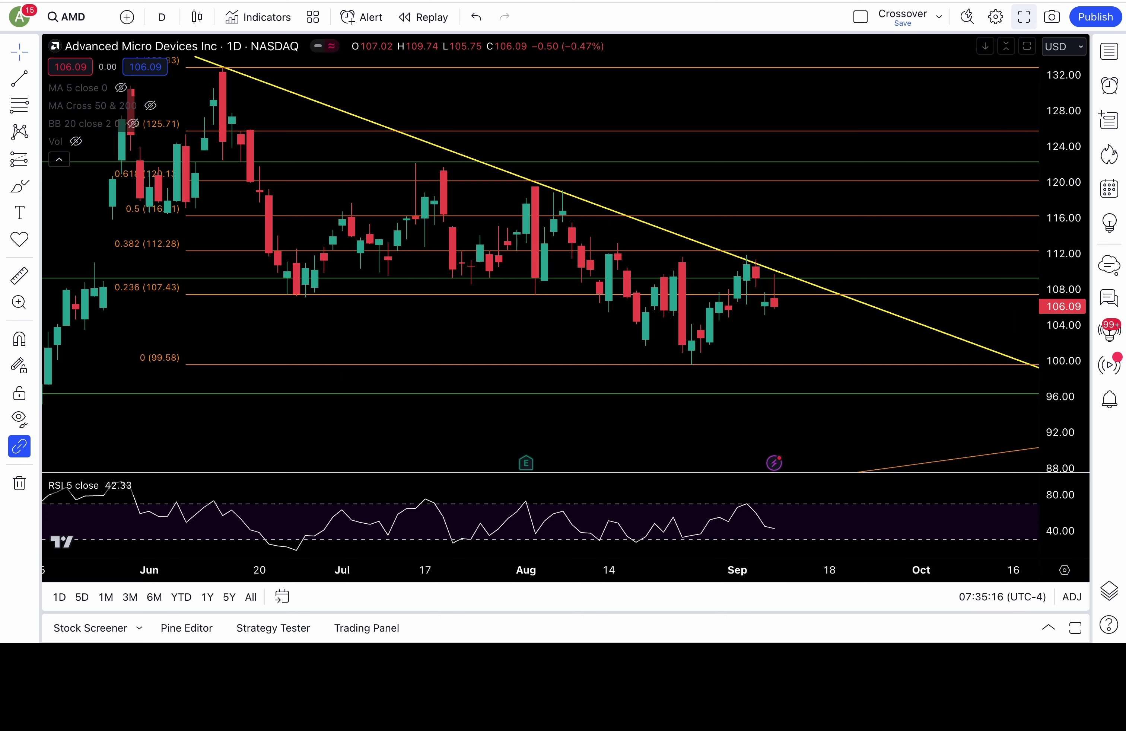
key(Down)
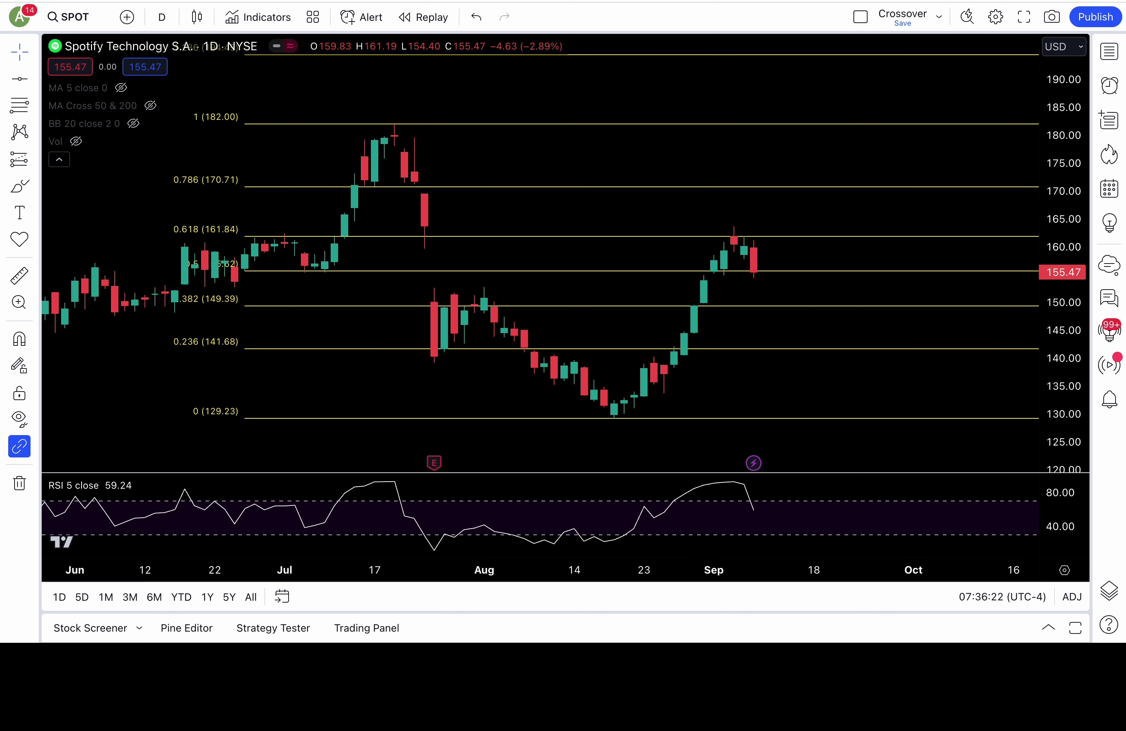
Switch to the options flow site and examine SPY's price levels, prints and premiums for 09/08/2023
click(949, 1)
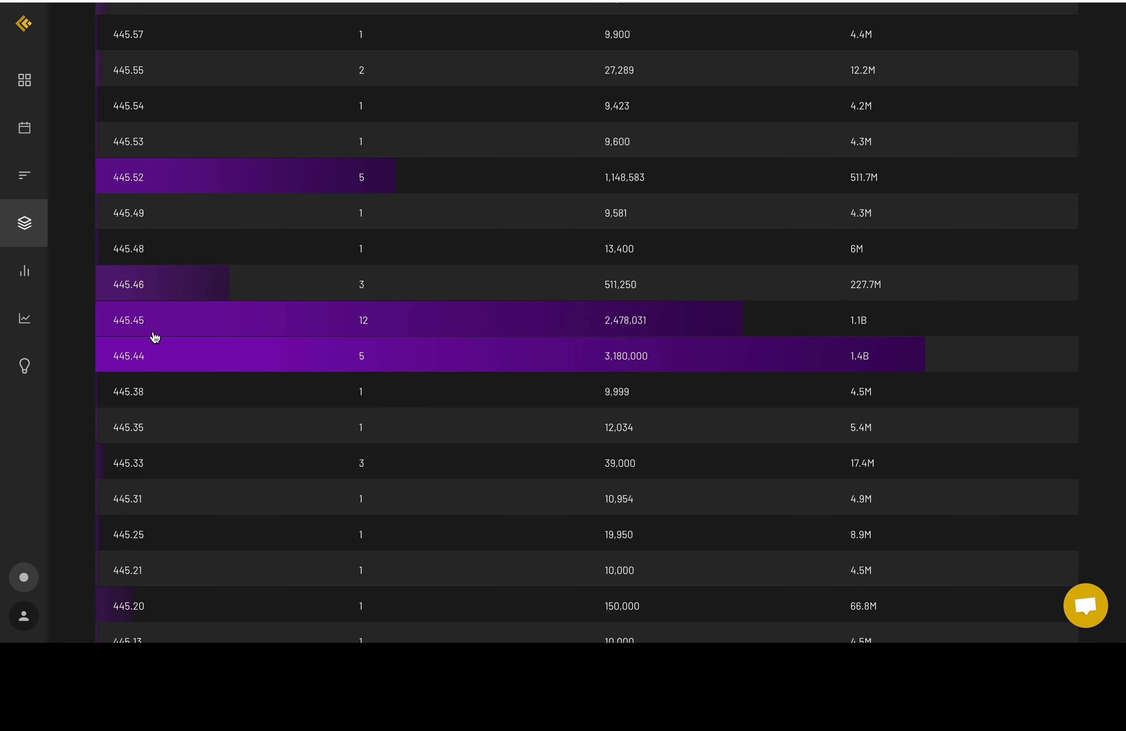
scroll(155, 337, down, 10)
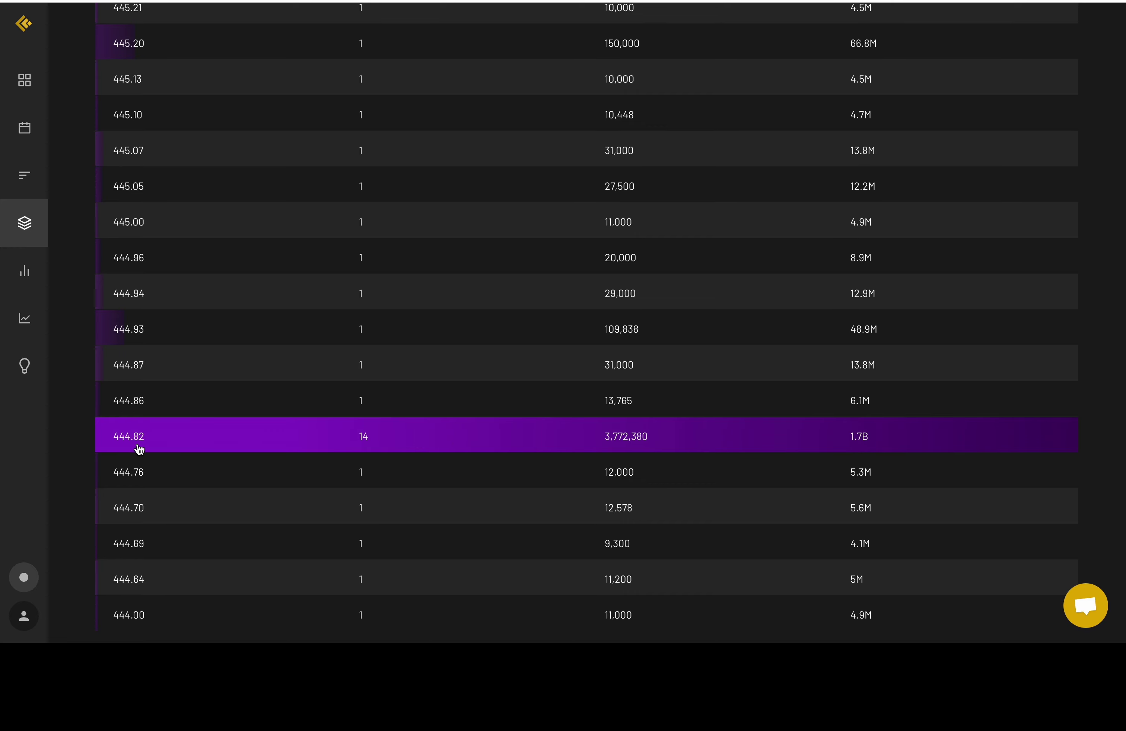
scroll(308, 410, up, 10)
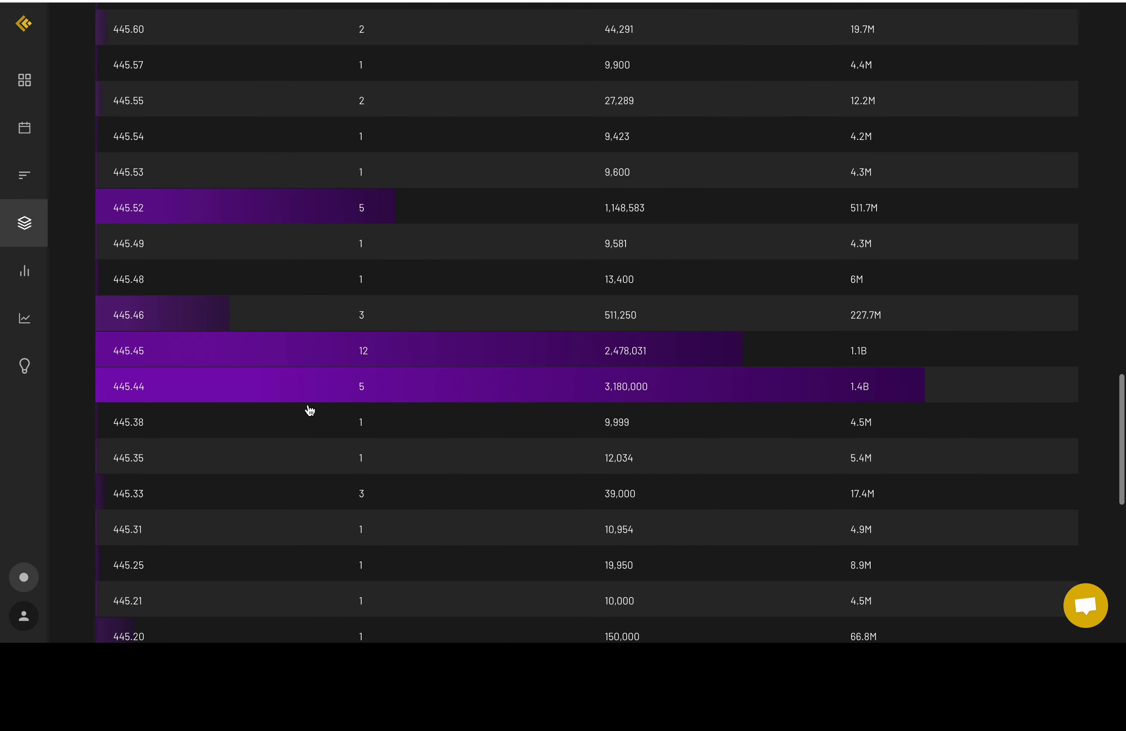
scroll(310, 410, up, 20)
scroll(309, 410, up, 8)
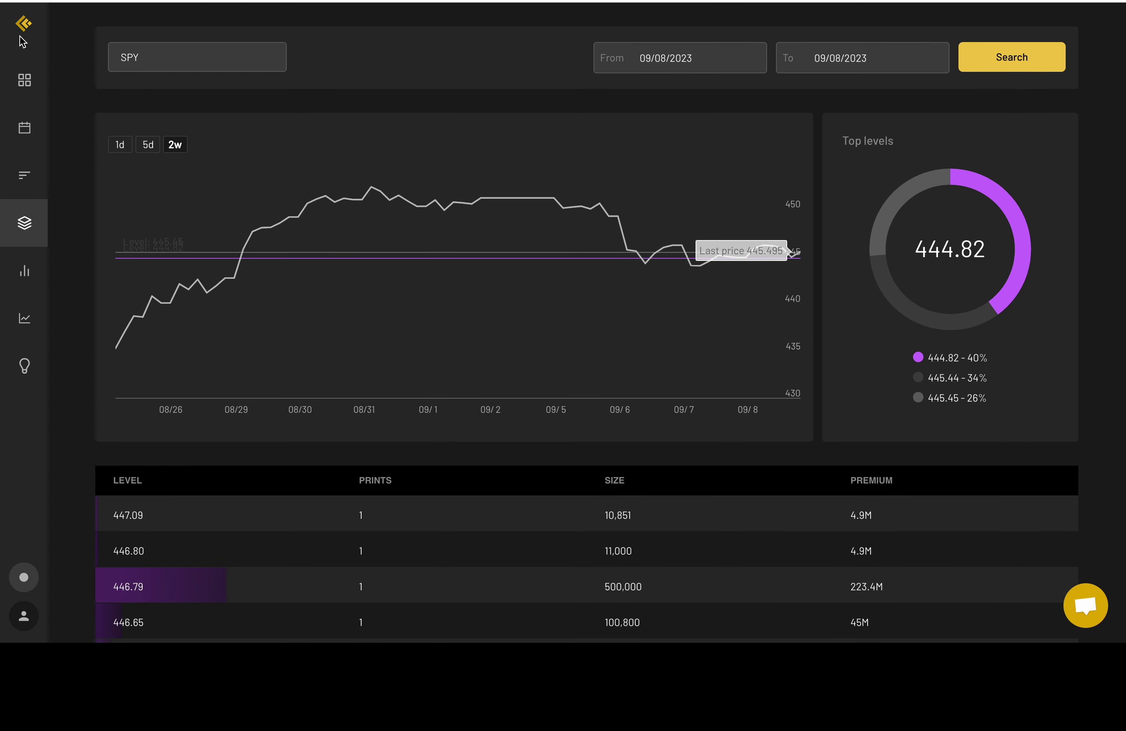
Open the options flow dashboard, narrow it to SPY and filter for large-premium orders
click(22, 24)
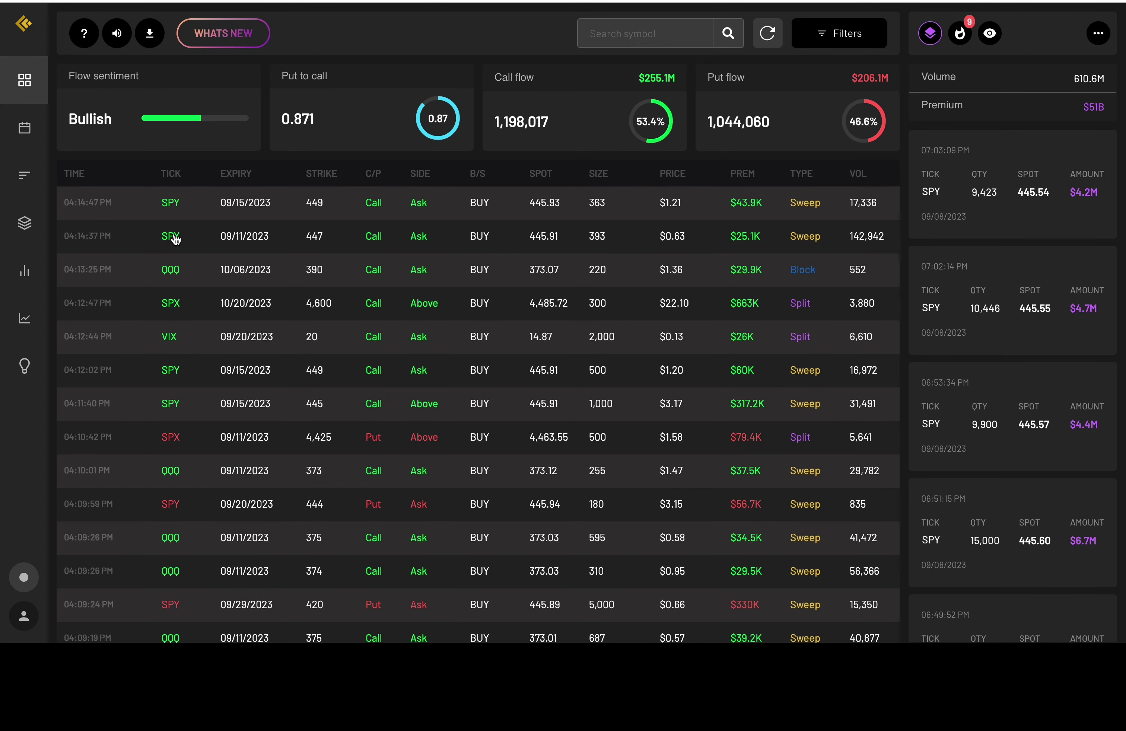
click(172, 237)
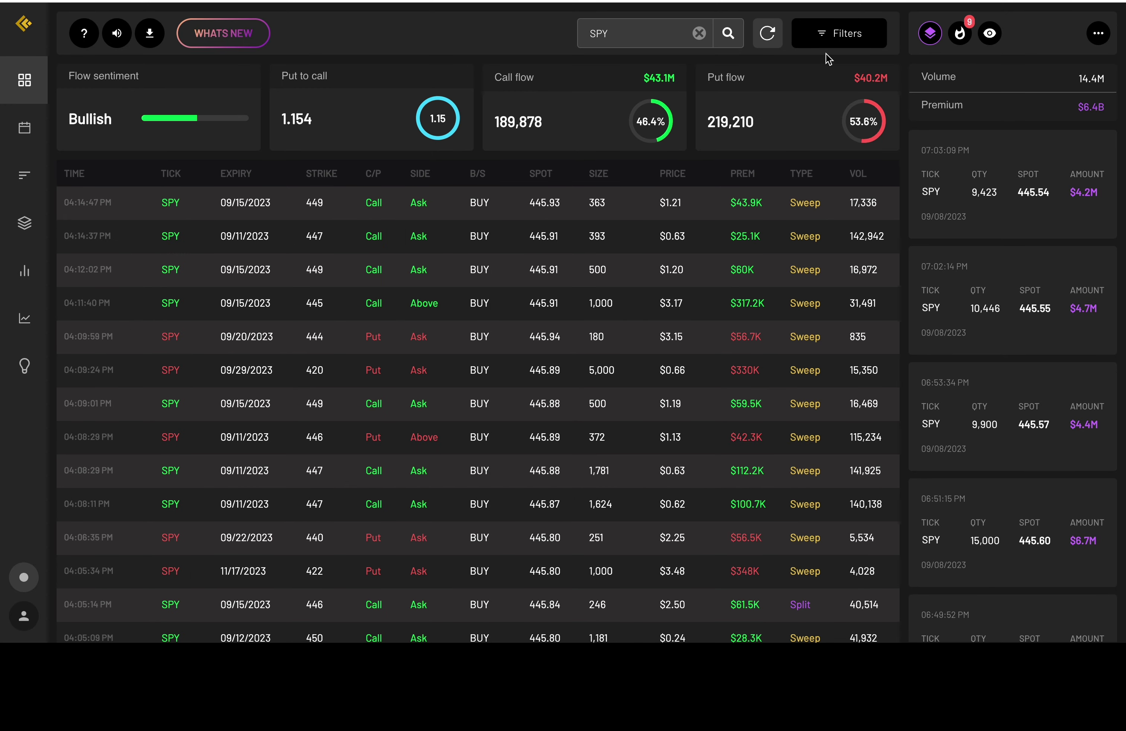
click(829, 39)
mouse_move(1005, 257)
mouse_down()
mouse_move(995, 254)
mouse_move(1025, 261)
mouse_up()
click(1096, 34)
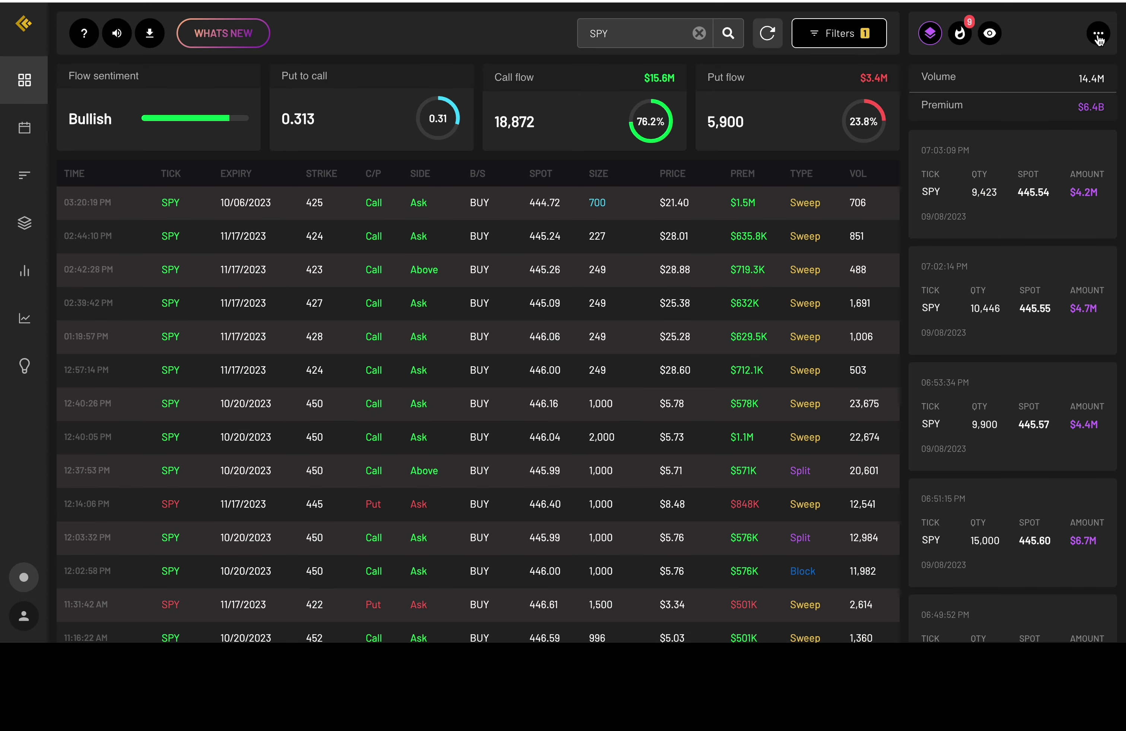
Look up the filtered options flow for QQQ and DIA
double_click(657, 38)
text(QQQ)
key(Return)
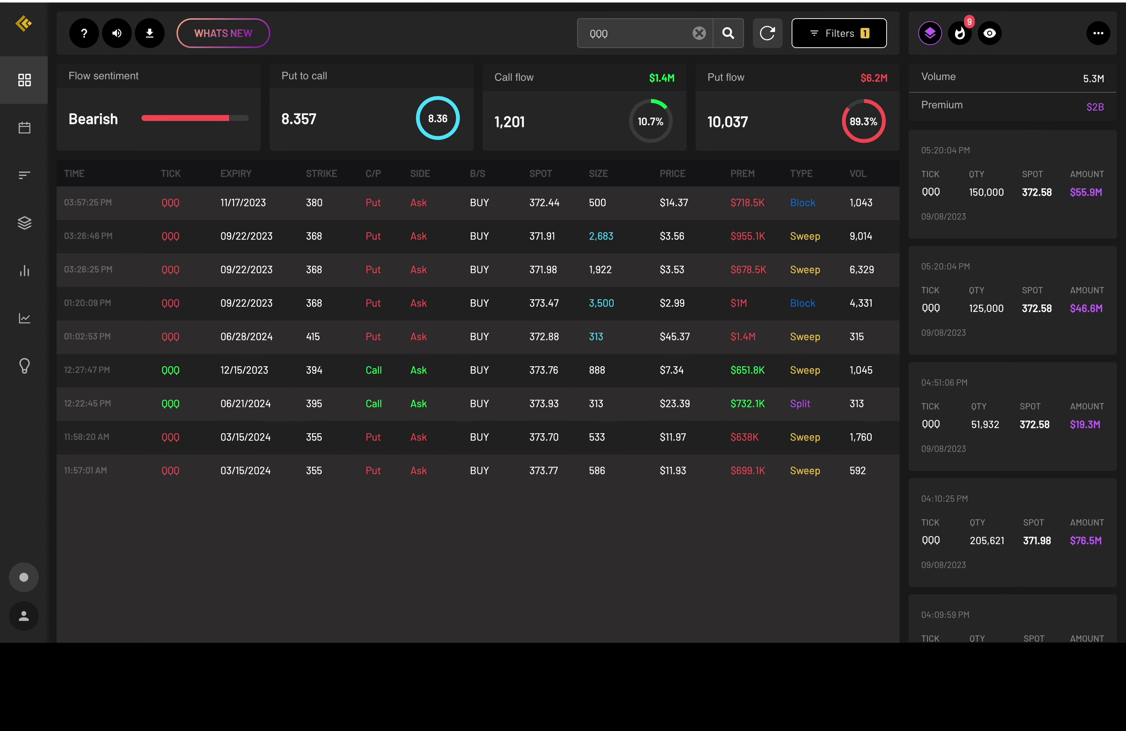
double_click(649, 35)
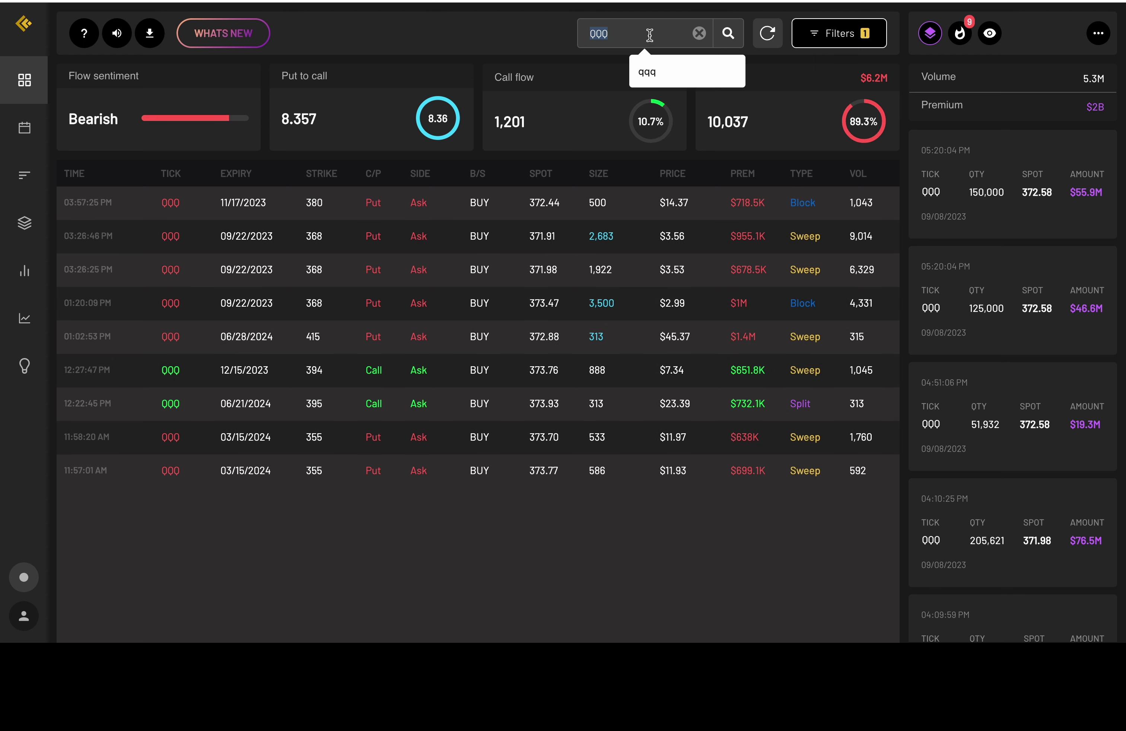
text(DIA)
key(Return)
Look up the filtered options flow for IWM and TSLA
double_click(639, 36)
text(IWM)
key(Return)
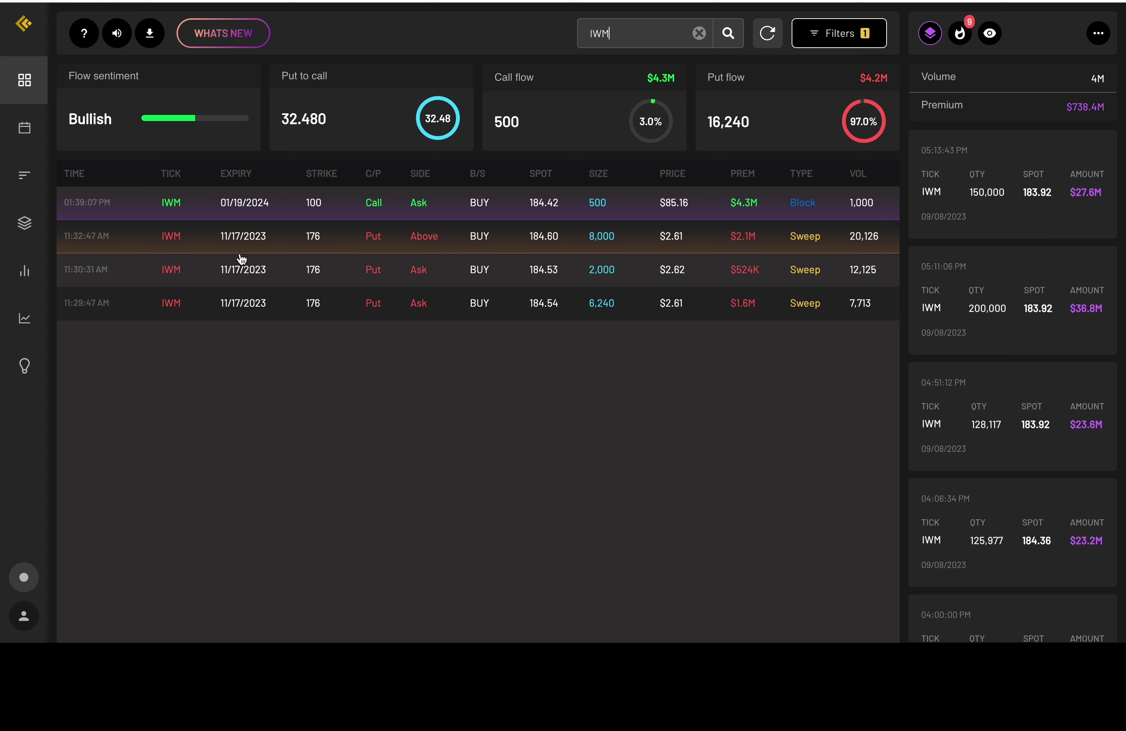
double_click(647, 35)
text(TSLA)
key(Return)
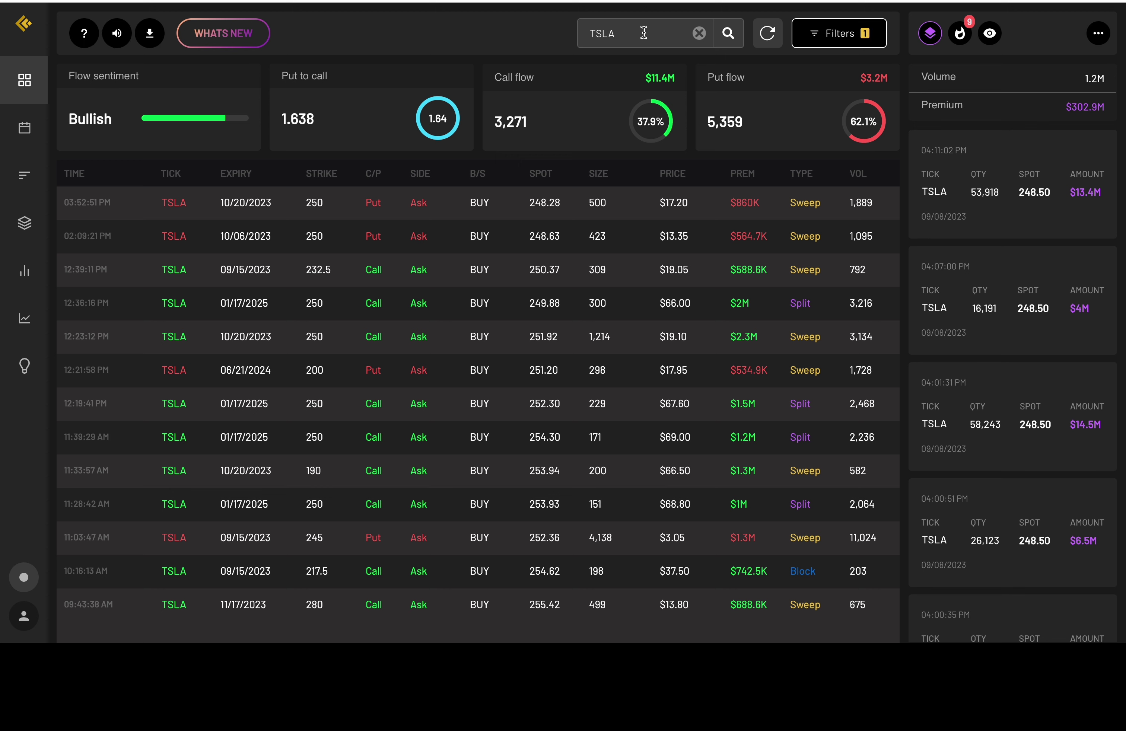
Look up the filtered options flow for AAPL and NVDA
double_click(643, 33)
text(aapl)
key(Return)
double_click(634, 29)
text(nvda)
key(Return)
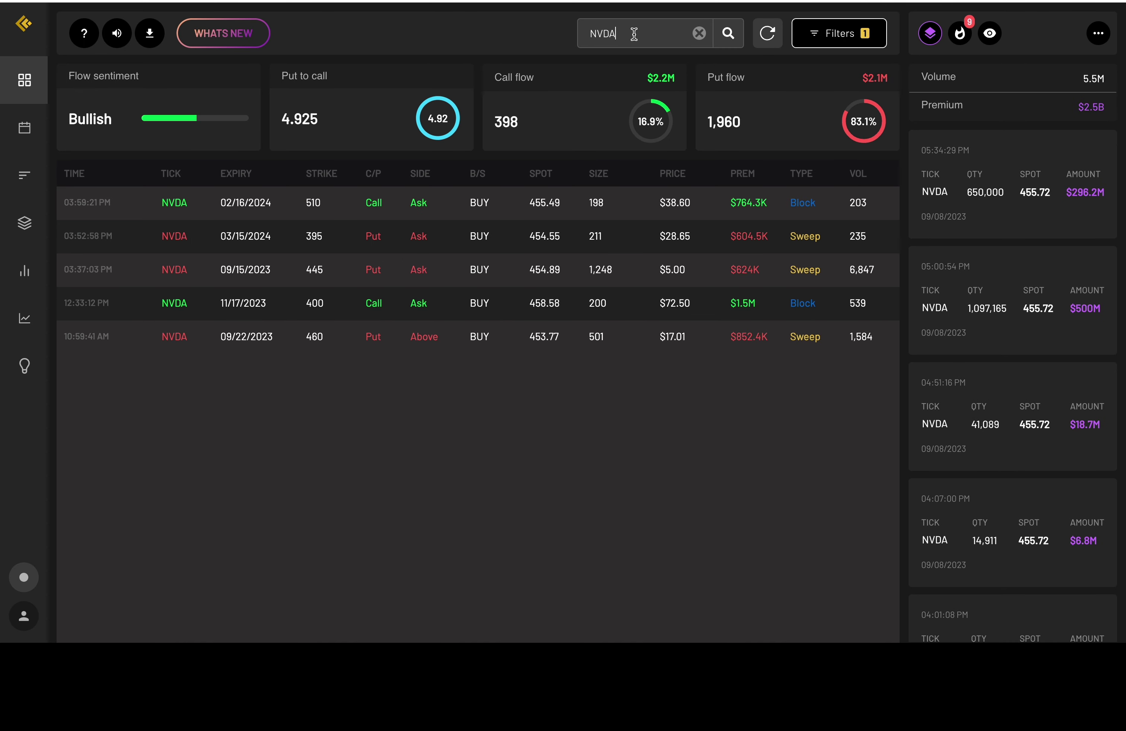
Look up the filtered options flow for MSFT and AMZN
double_click(634, 33)
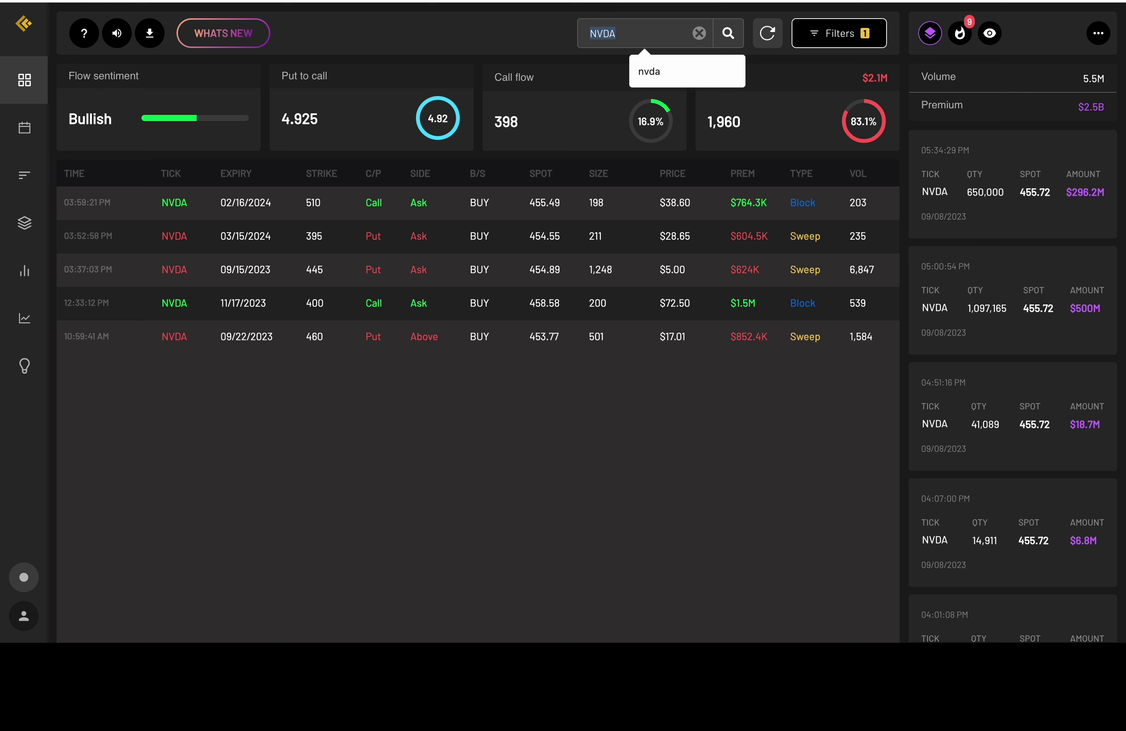
text(msf)
key(Return)
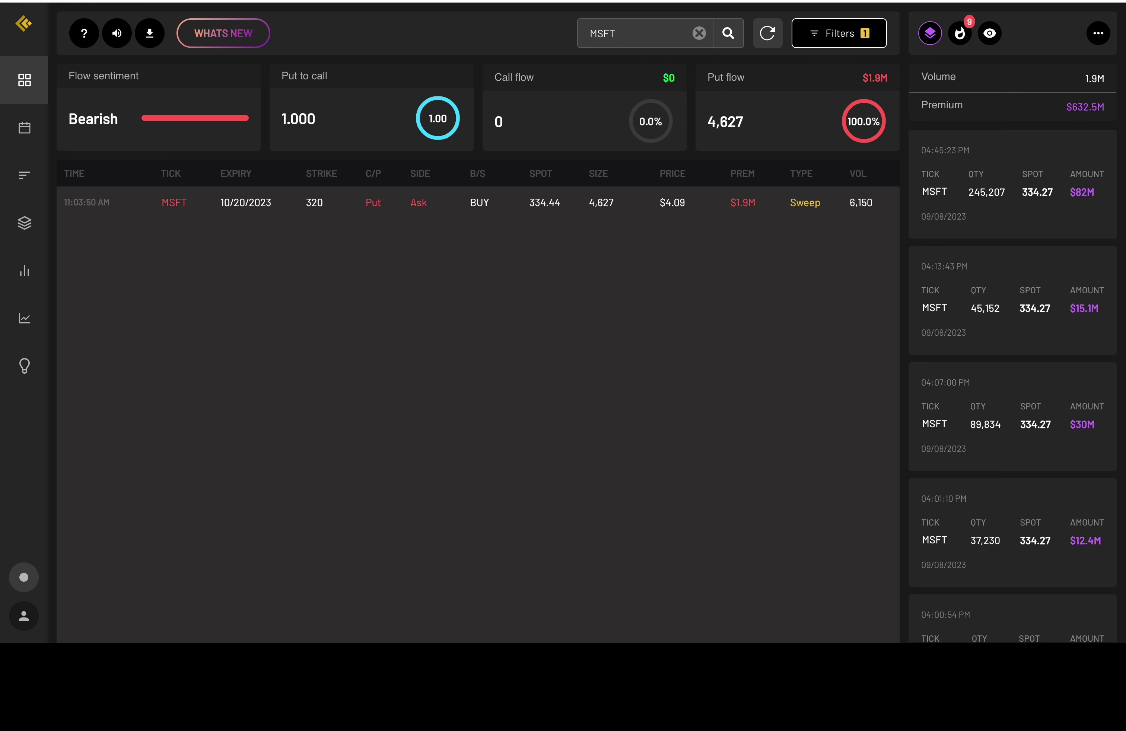
double_click(633, 27)
text(amzn)
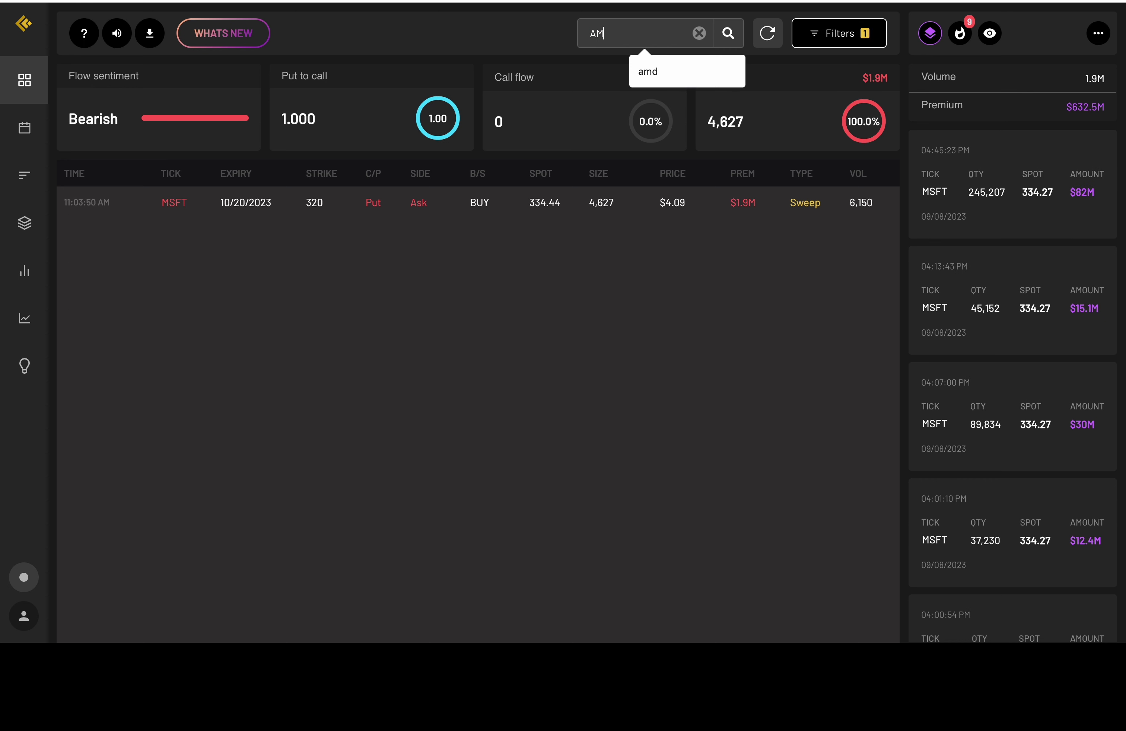
key(Return)
Look up the filtered options flow for GOOG and GOOGL
double_click(625, 32)
text(go)
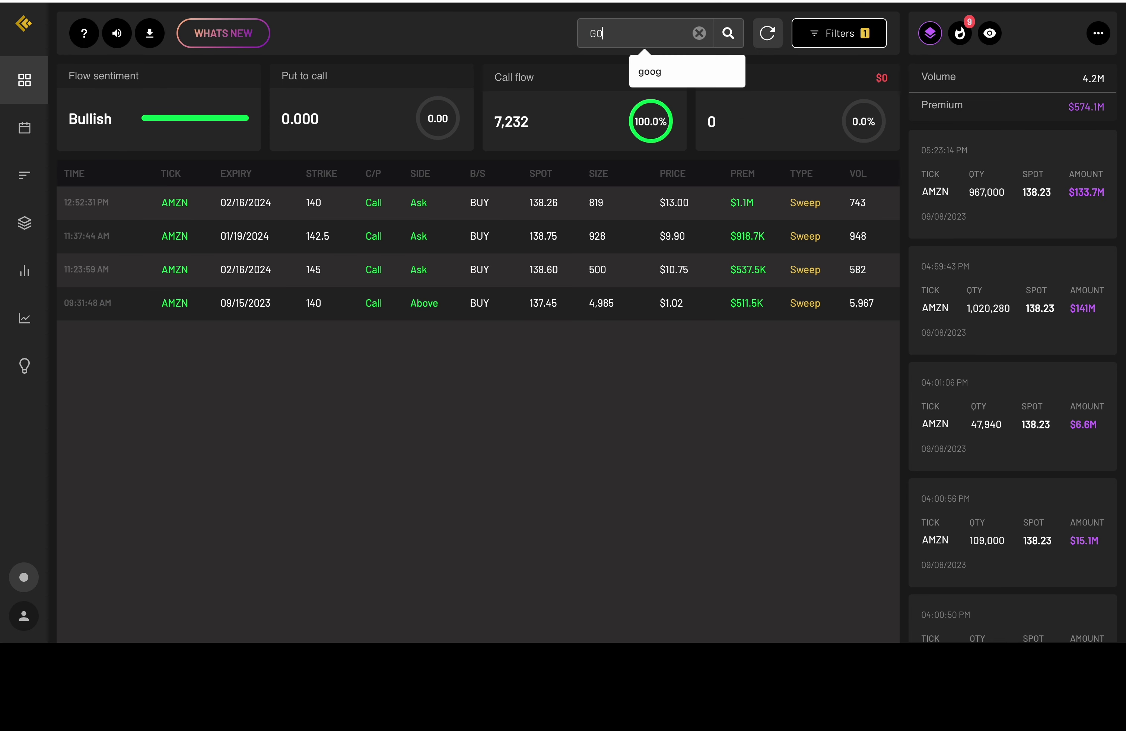
text(og)
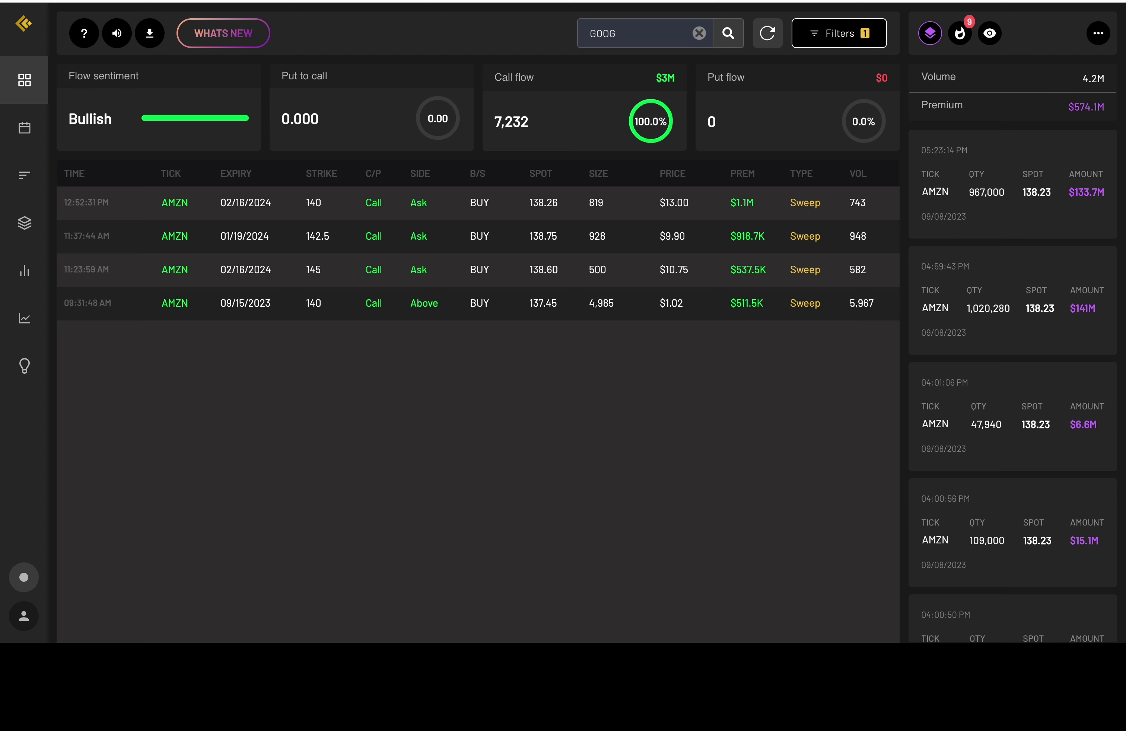
key(Return)
click(622, 36)
text(L)
key(Return)
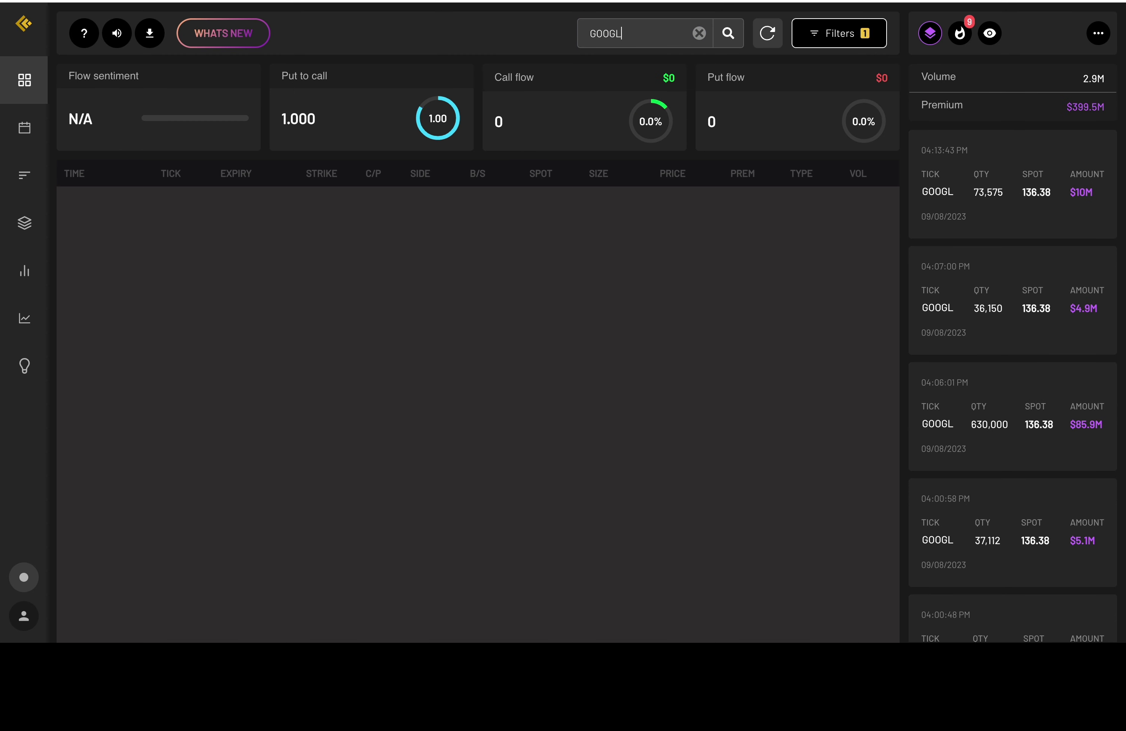
Look up the filtered options flow for META and AMD
double_click(626, 36)
text(meta)
key(Return)
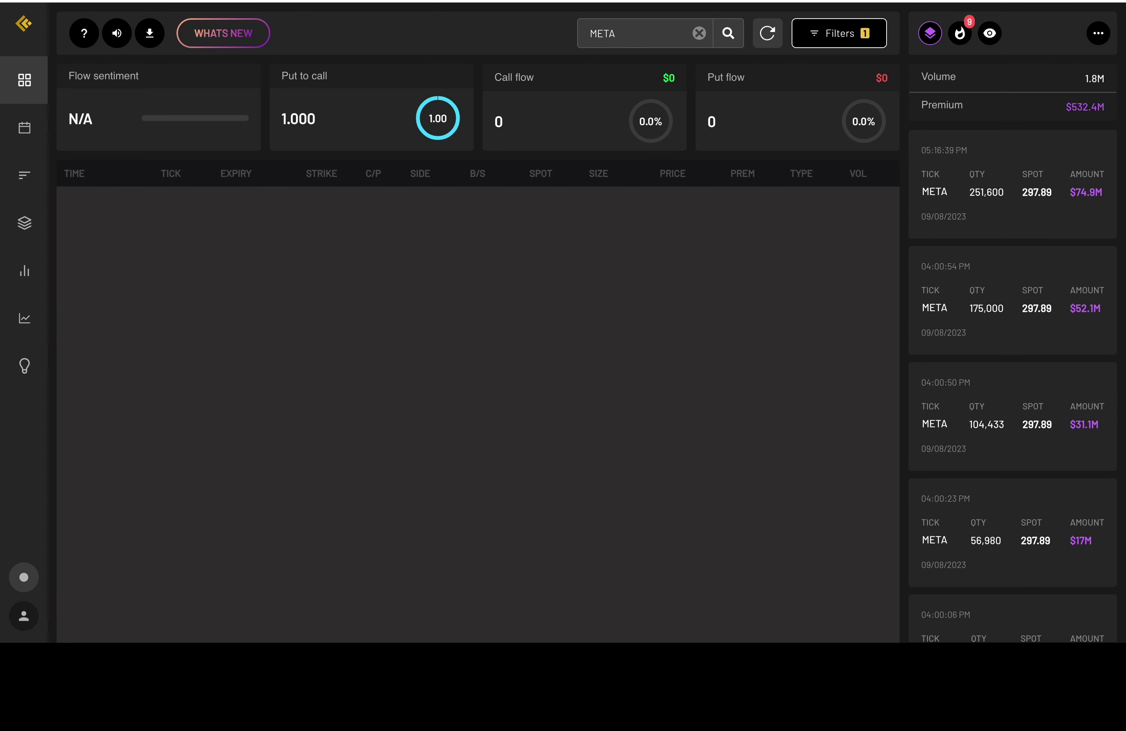
double_click(617, 36)
text(amd)
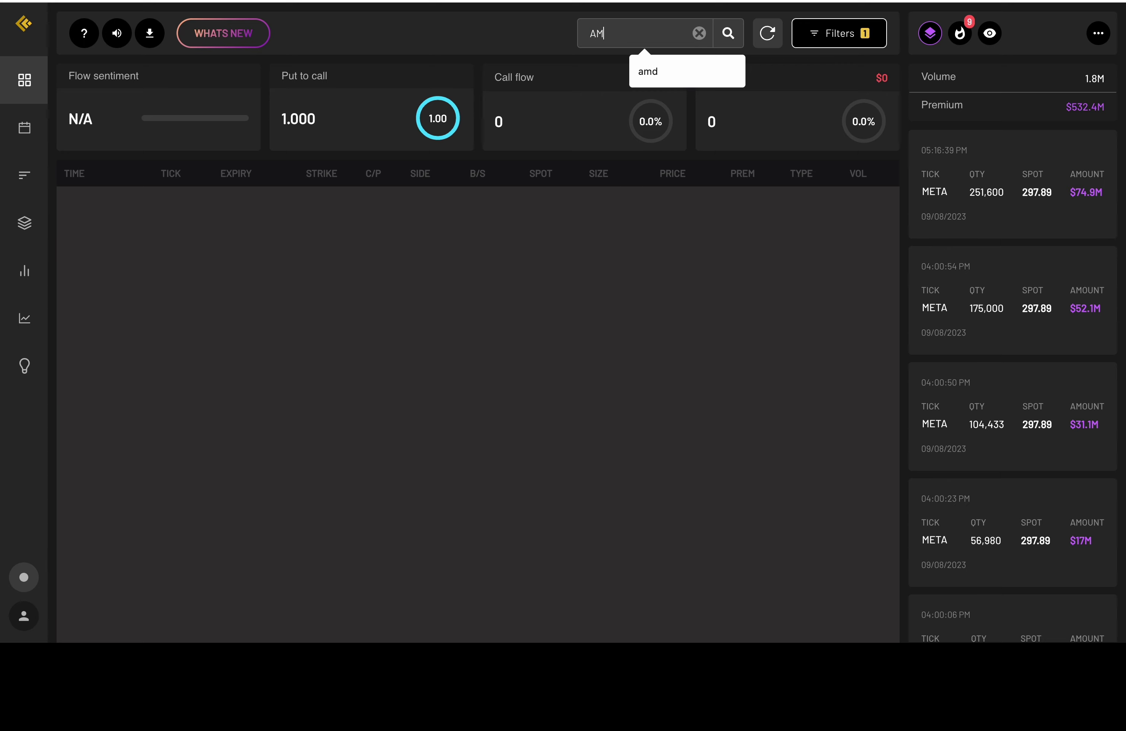
key(Return)
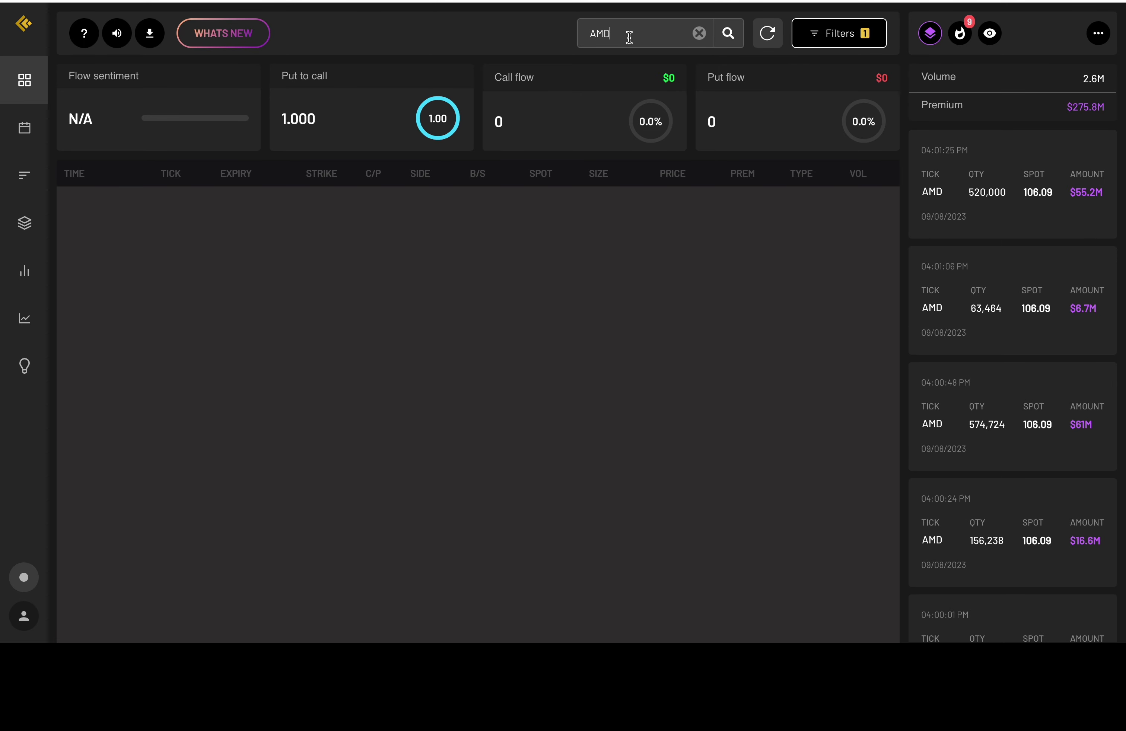
Look up the filtered options flow for SPOT
double_click(629, 37)
text(SPOT)
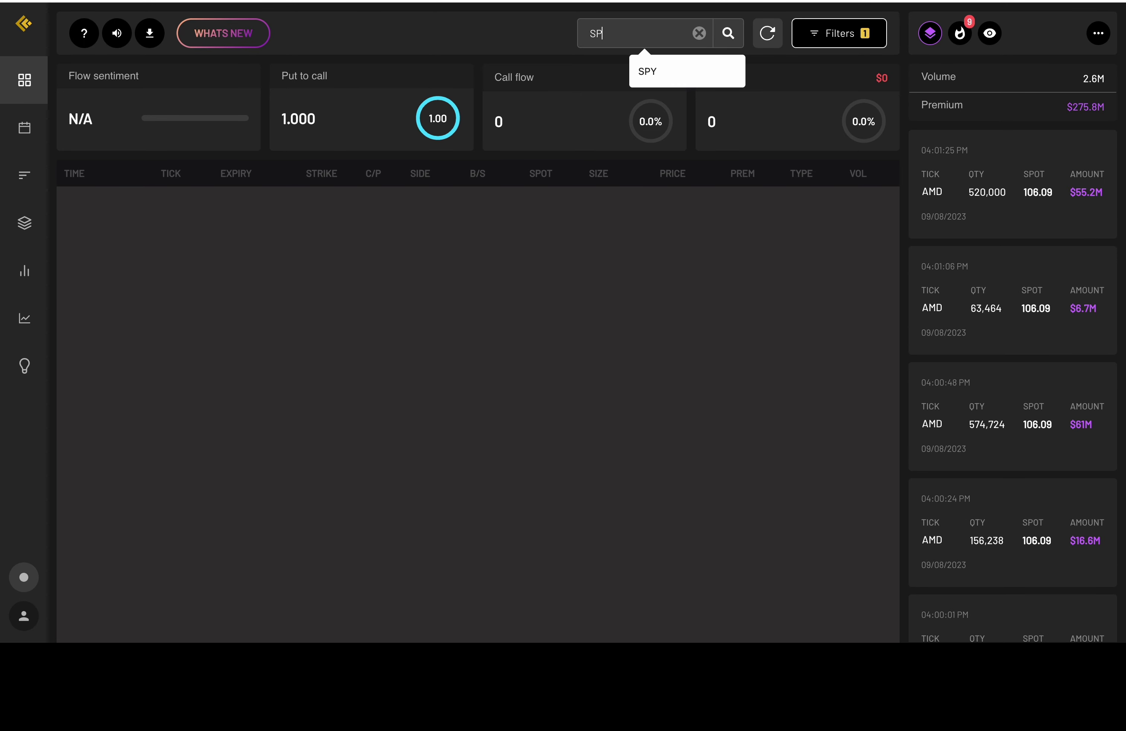